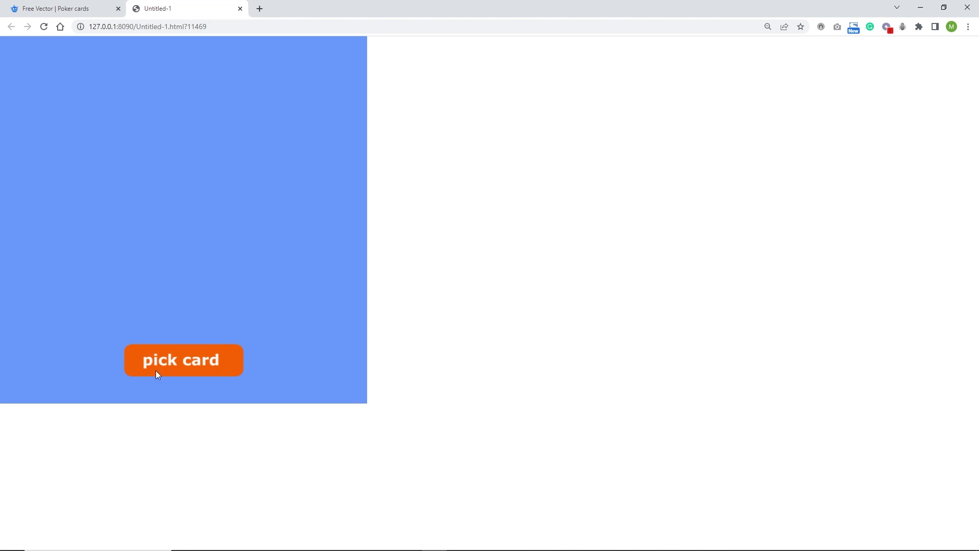
# Try out the finished card picker by repeatedly picking random cards in the browser preview.
pyautogui.click(195, 364)
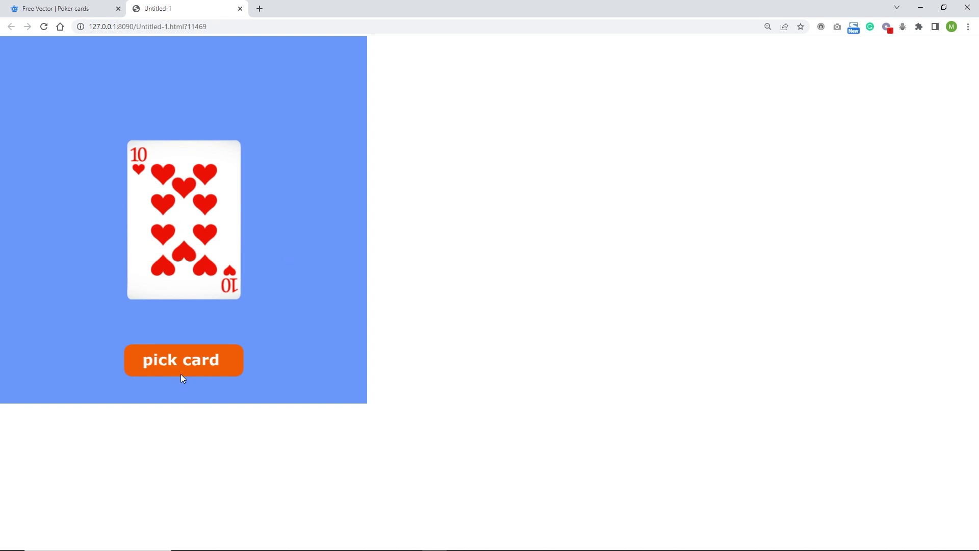
pyautogui.click(197, 359)
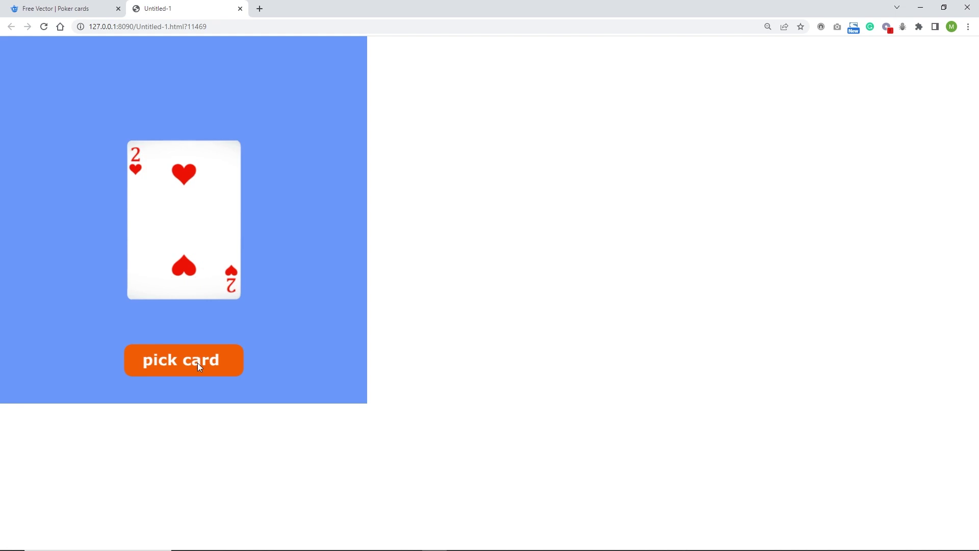
pyautogui.click(174, 361)
pyautogui.click(187, 366)
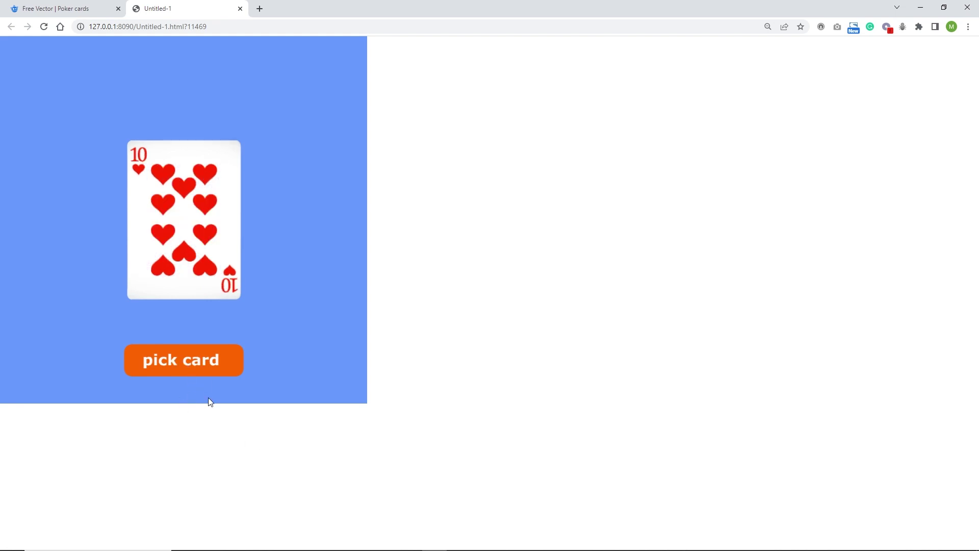
pyautogui.click(205, 366)
pyautogui.click(204, 362)
pyautogui.click(204, 362)
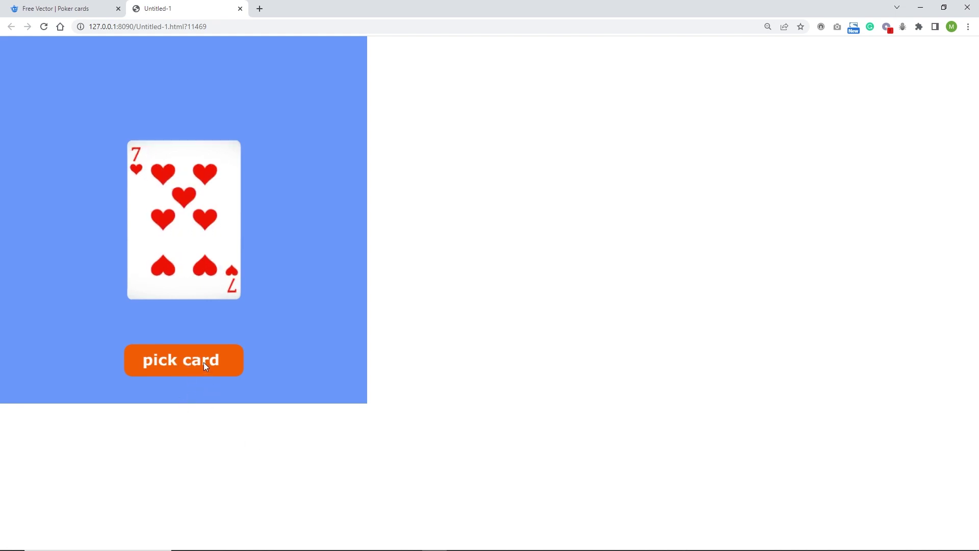
pyautogui.click(204, 363)
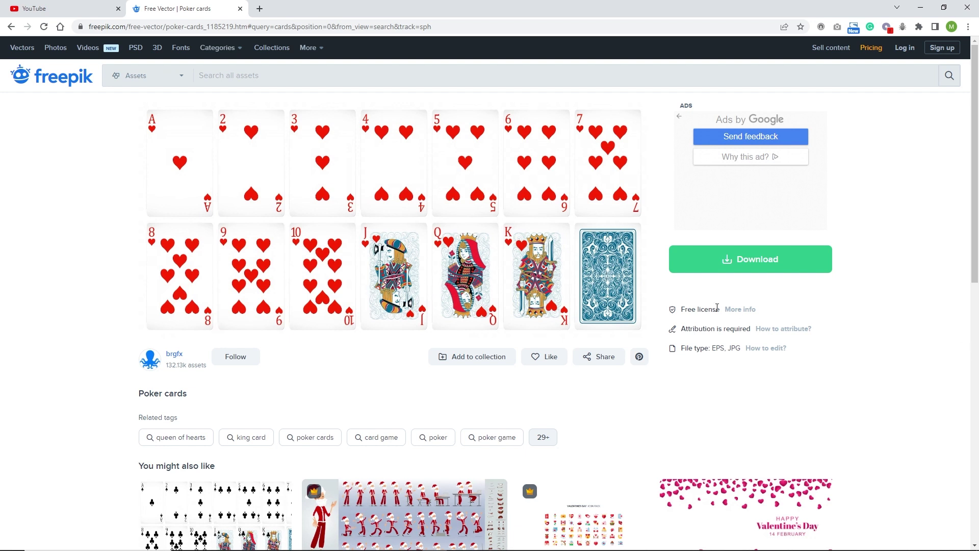
pyautogui.click(721, 262)
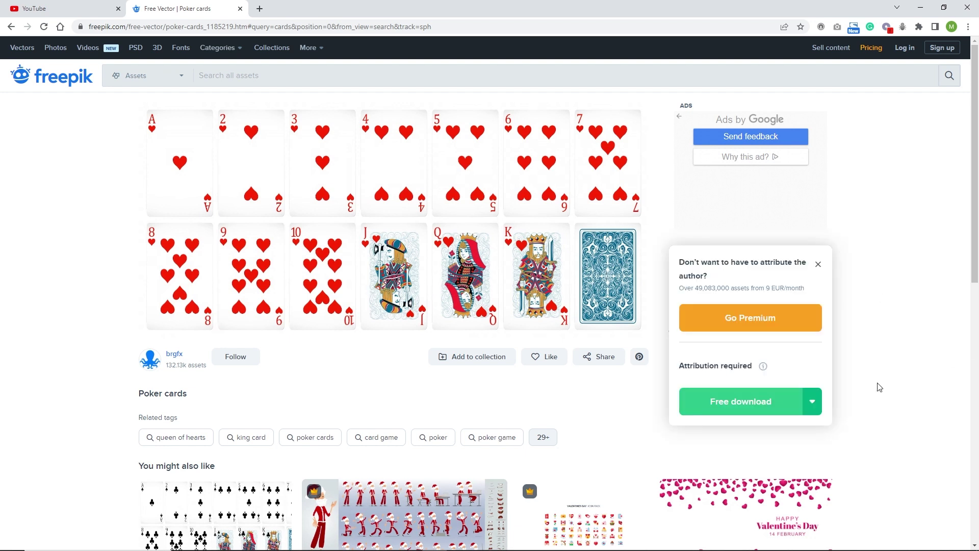
pyautogui.click(734, 403)
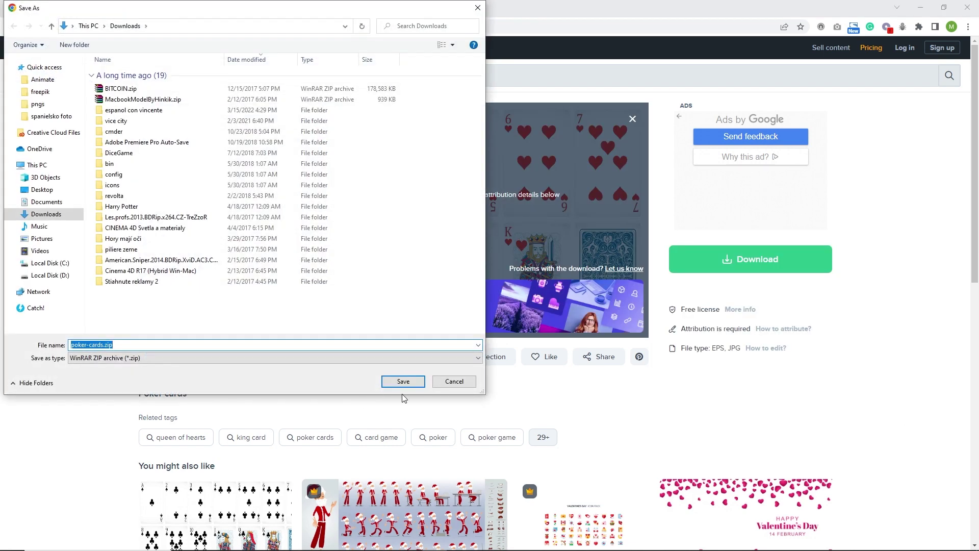
pyautogui.click(454, 381)
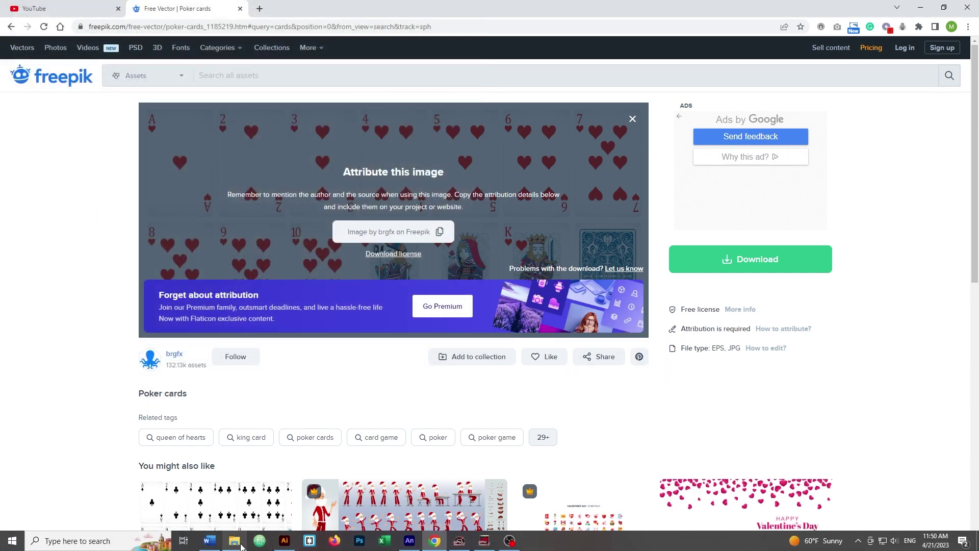
# Switch to File Explorer and delete everything in the freepik folder except poker-cards.zip.
pyautogui.click(234, 541)
pyautogui.click(377, 415)
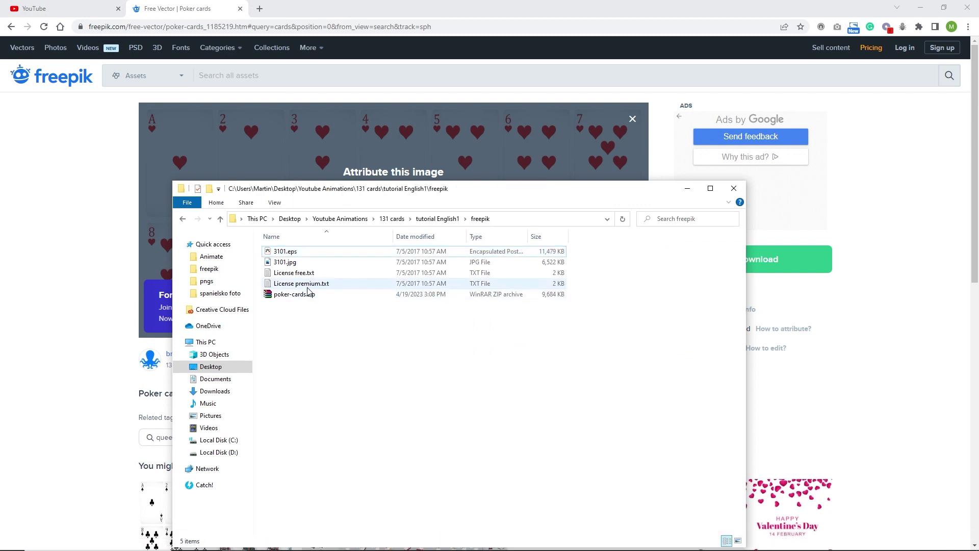
pyautogui.click(285, 252)
pyautogui.keyDown('shift'); pyautogui.click(385, 280); pyautogui.keyUp('shift')
pyautogui.press('Delete')
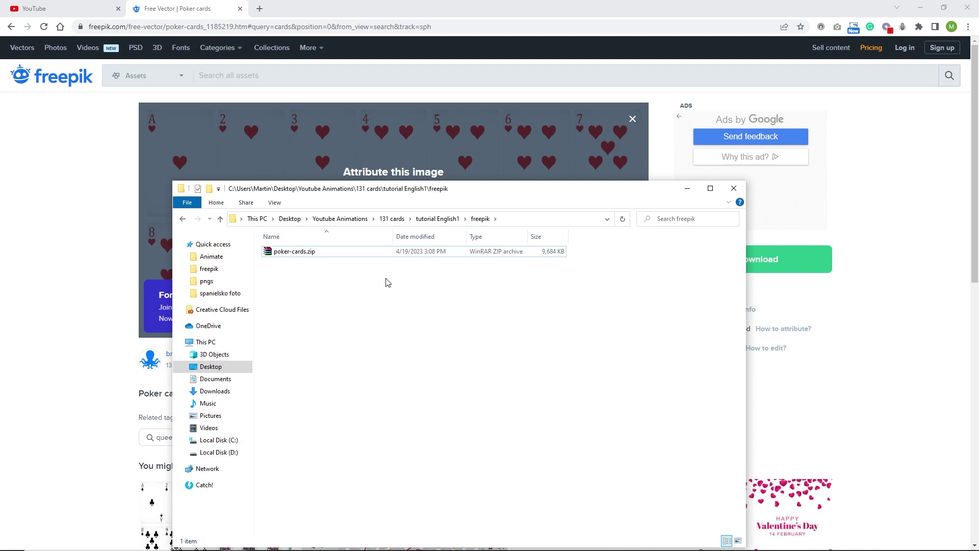
# Extract the contents of poker-cards.zip into the freepik folder.
pyautogui.rightClick(296, 255)
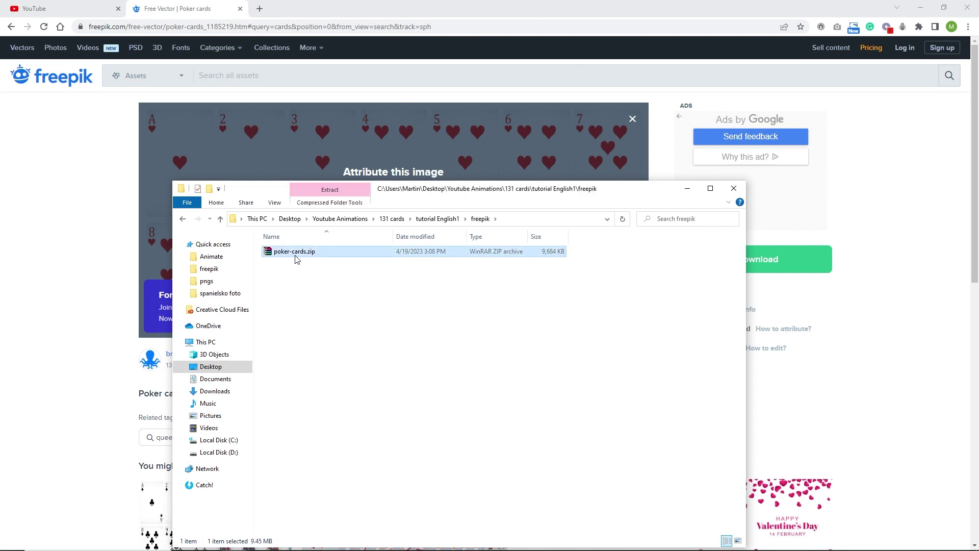
pyautogui.click(332, 319)
pyautogui.click(295, 251)
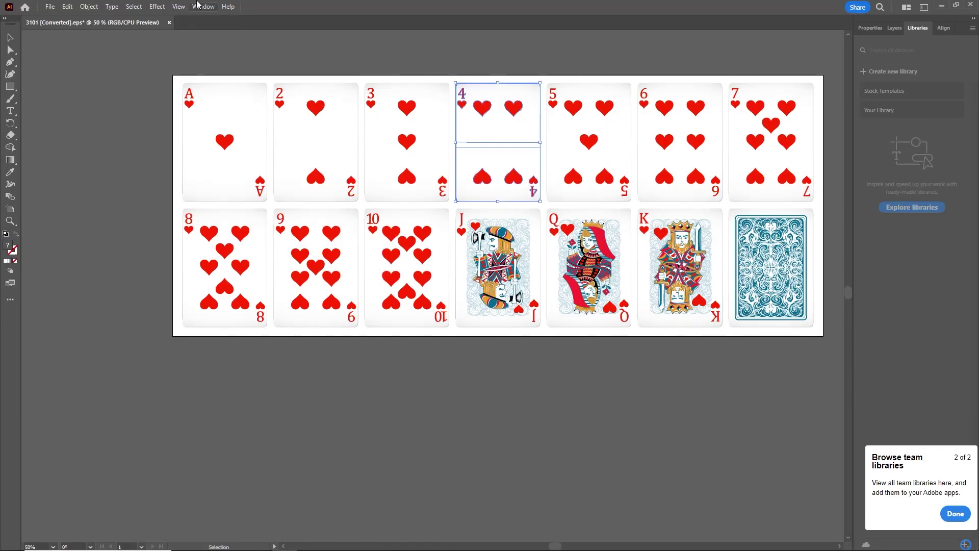
# In Illustrator, close the open 3101 document without saving, and reopen the extracted 3101.eps without retaining 9-slice scaling for symbols.
pyautogui.click(169, 22)
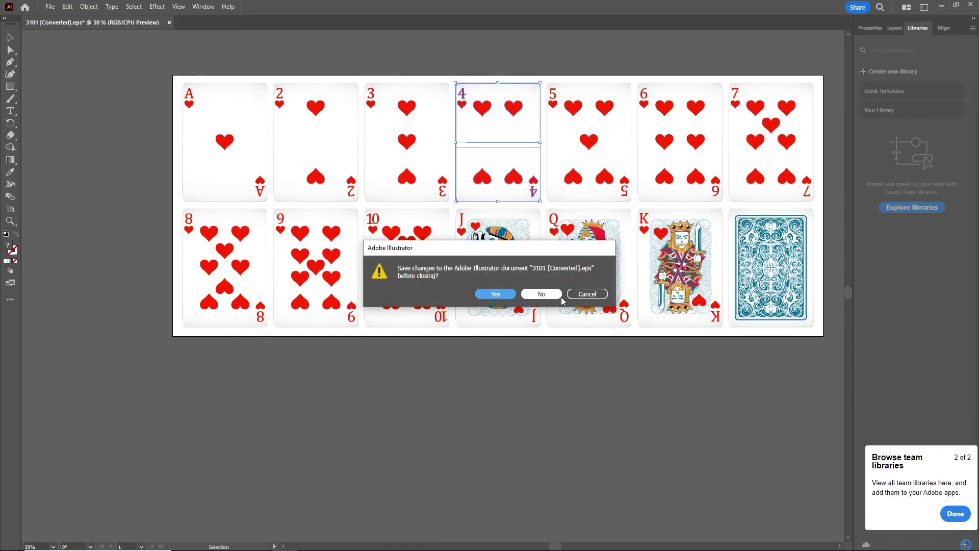
pyautogui.click(544, 293)
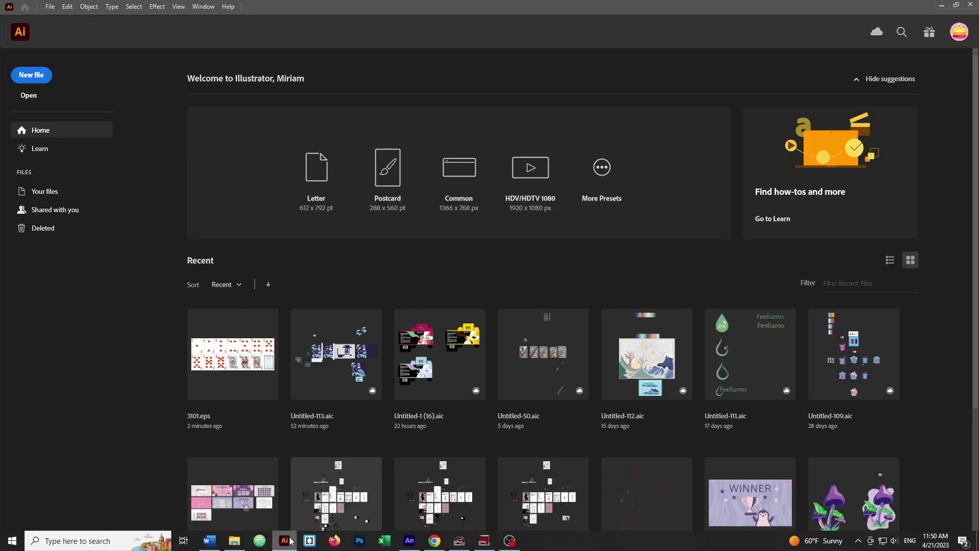
pyautogui.click(234, 546)
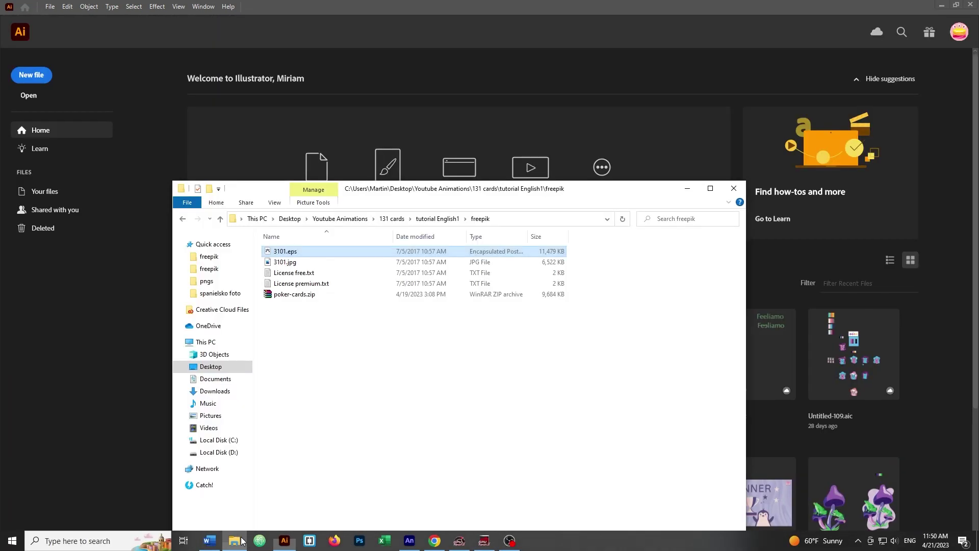
pyautogui.doubleClick(282, 252)
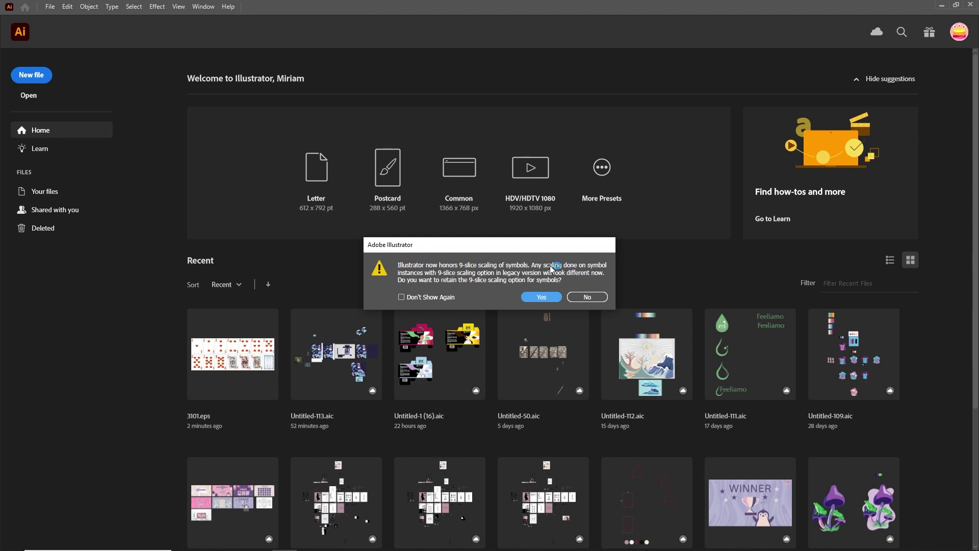
pyautogui.click(589, 298)
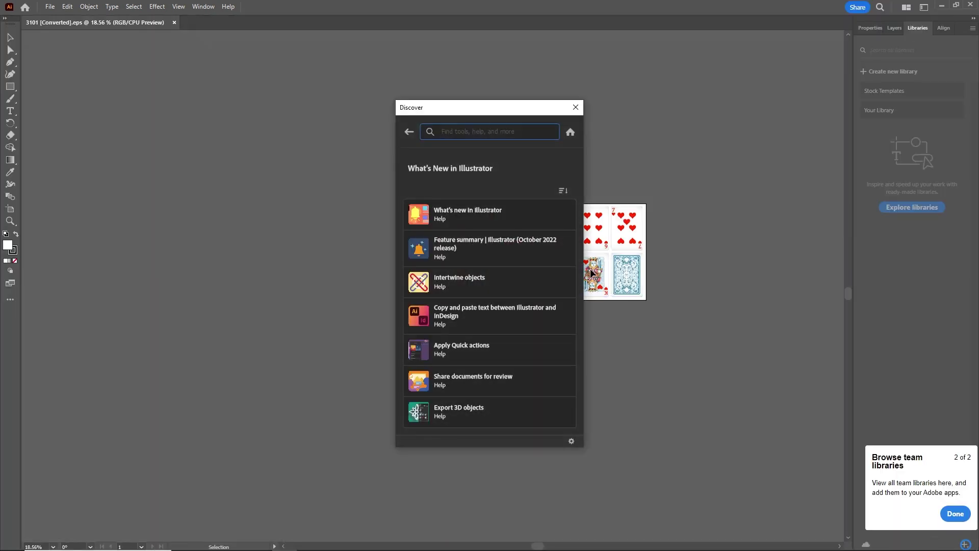
pyautogui.click(575, 107)
# Select the card artwork and try moving it as a single group, undoing the move.
pyautogui.scroll(4, 540, 267)
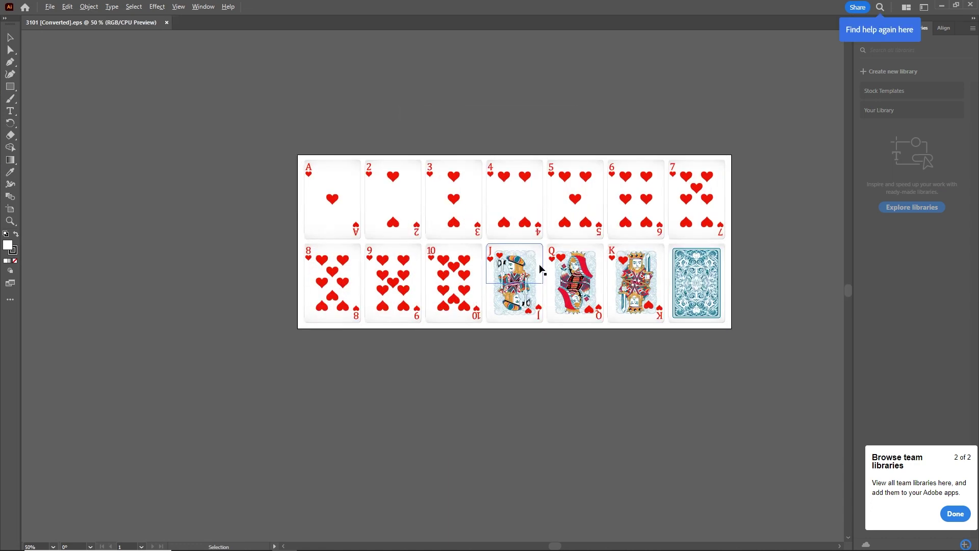
pyautogui.click(485, 183)
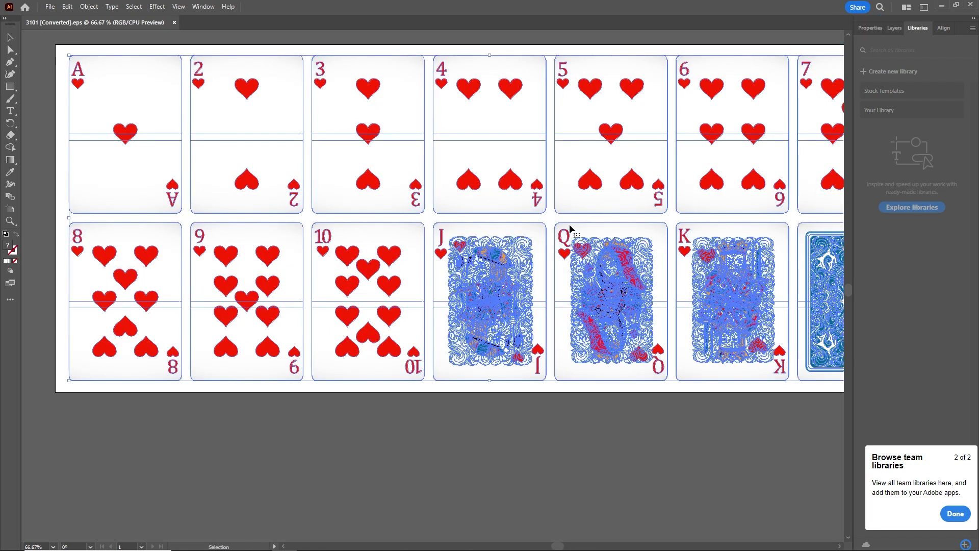
pyautogui.click(485, 454)
pyautogui.click(482, 307)
pyautogui.scroll(-2, 491, 305)
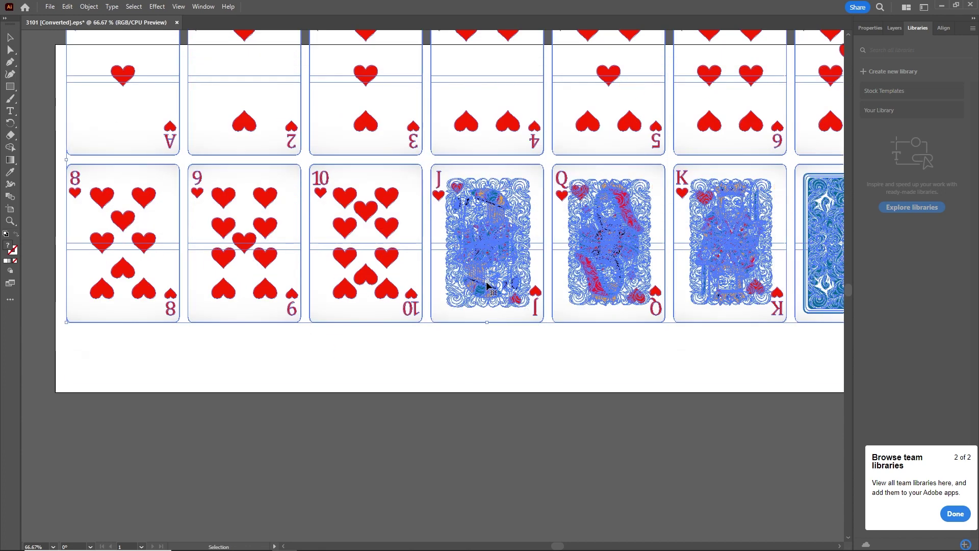
pyautogui.scroll(2, 497, 305)
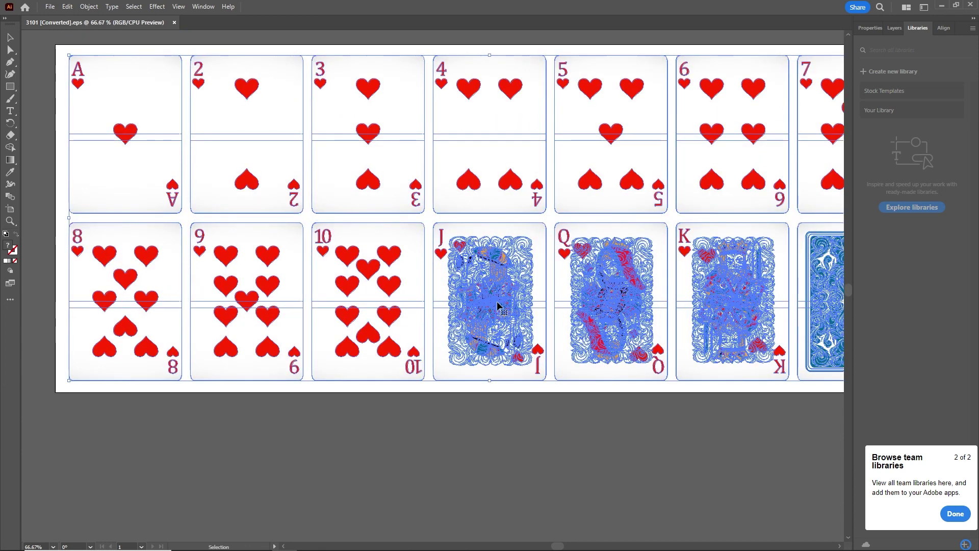
# Ungroup the card artwork into separate cards and select the 4 of hearts on its own.
pyautogui.rightClick(496, 301)
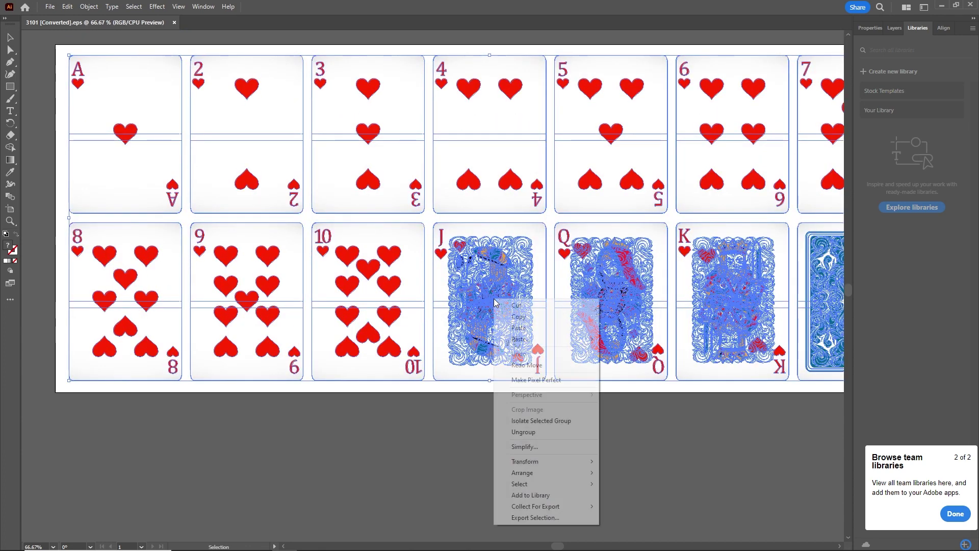
pyautogui.click(536, 433)
pyautogui.click(548, 460)
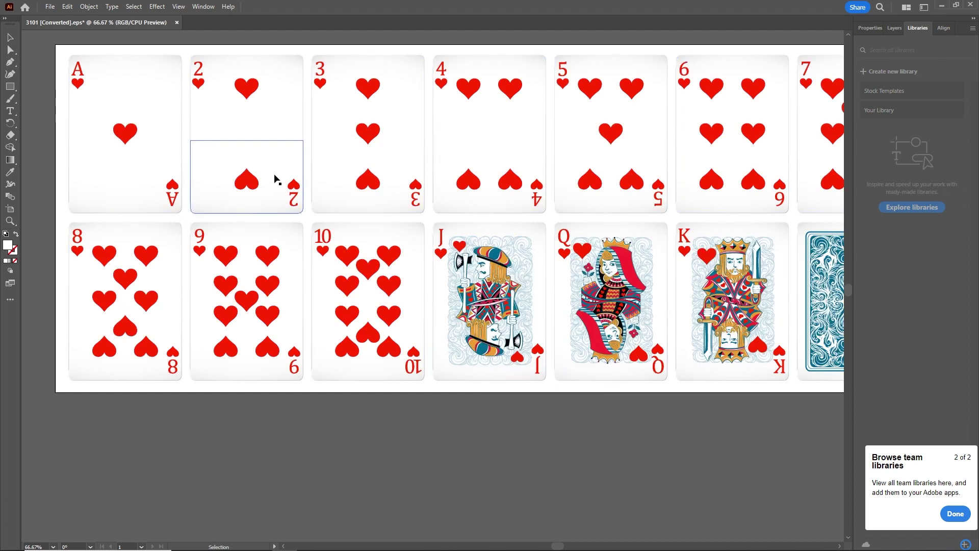
pyautogui.click(455, 152)
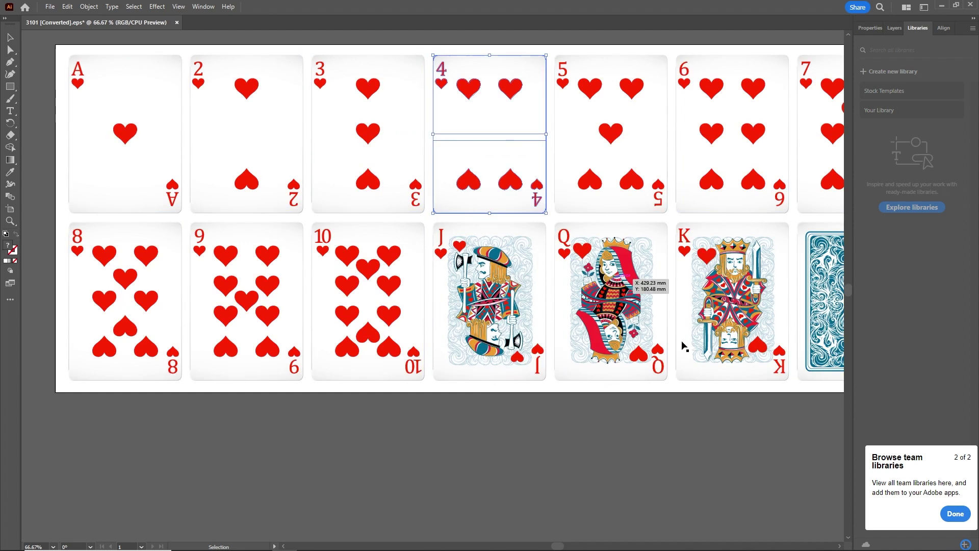
# Switch to Animate and create a new HTML5 Canvas document 800 pixels wide and 800 pixels high.
pyautogui.click(412, 541)
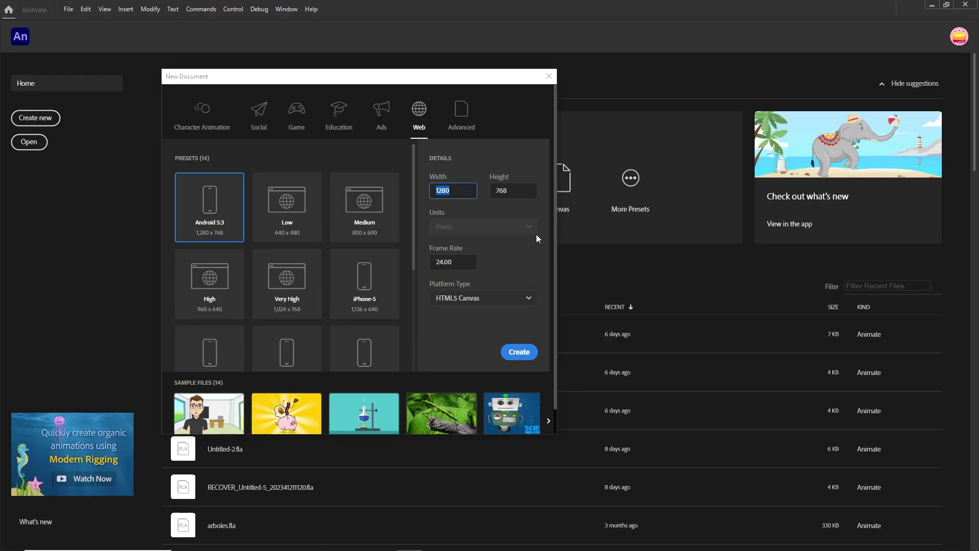
pyautogui.write('800')
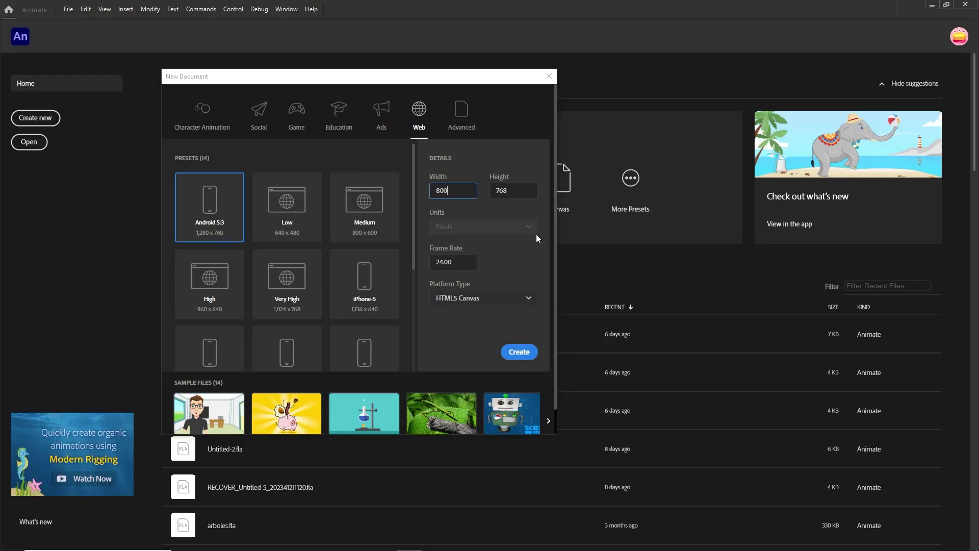
pyautogui.press('Tab')
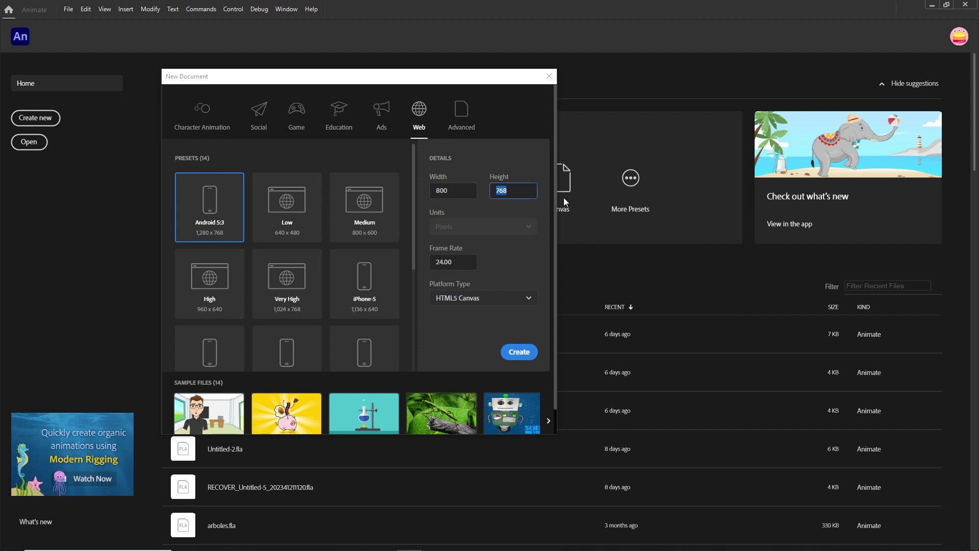
pyautogui.write('800')
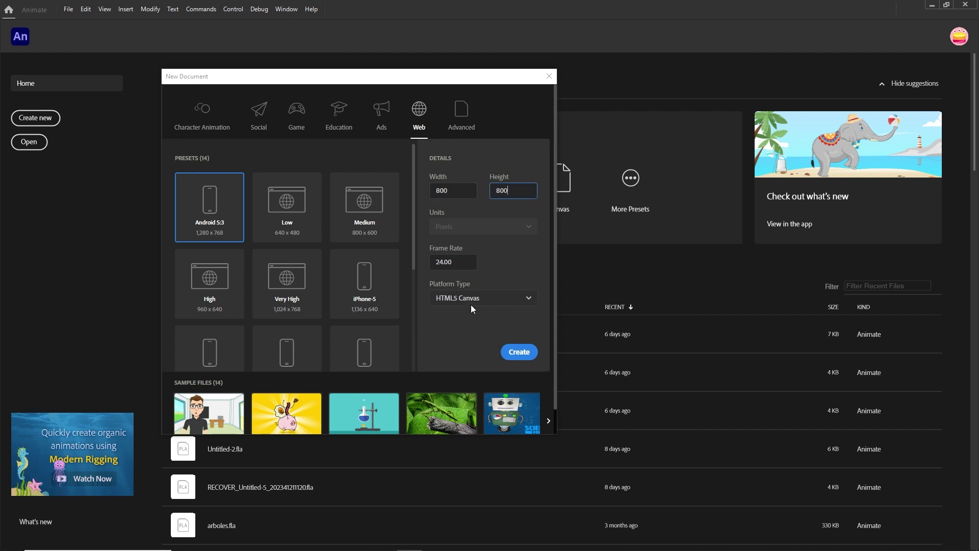
pyautogui.click(520, 357)
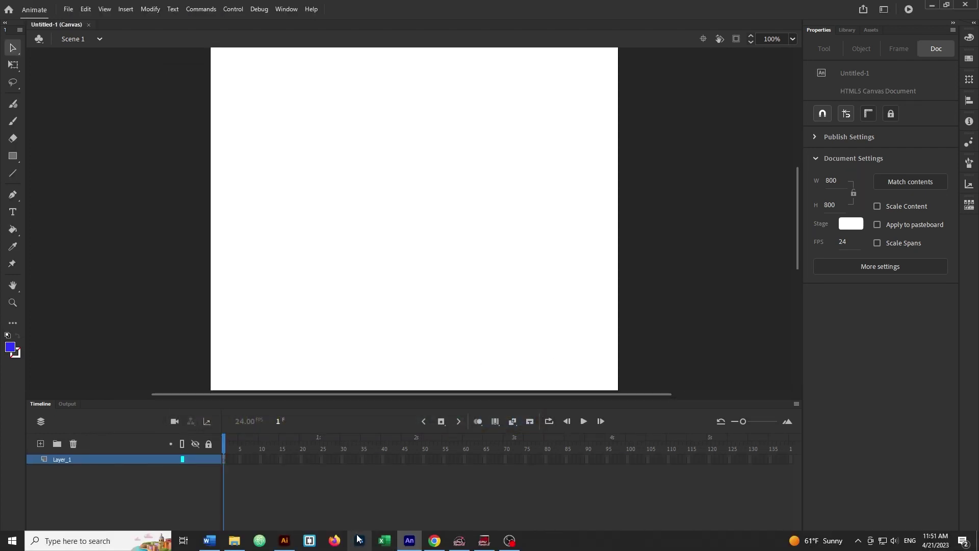
# Switch to Illustrator, select every card except the patterned card back, and try pasting them into the Animate document, cancelling the paste.
pyautogui.click(283, 546)
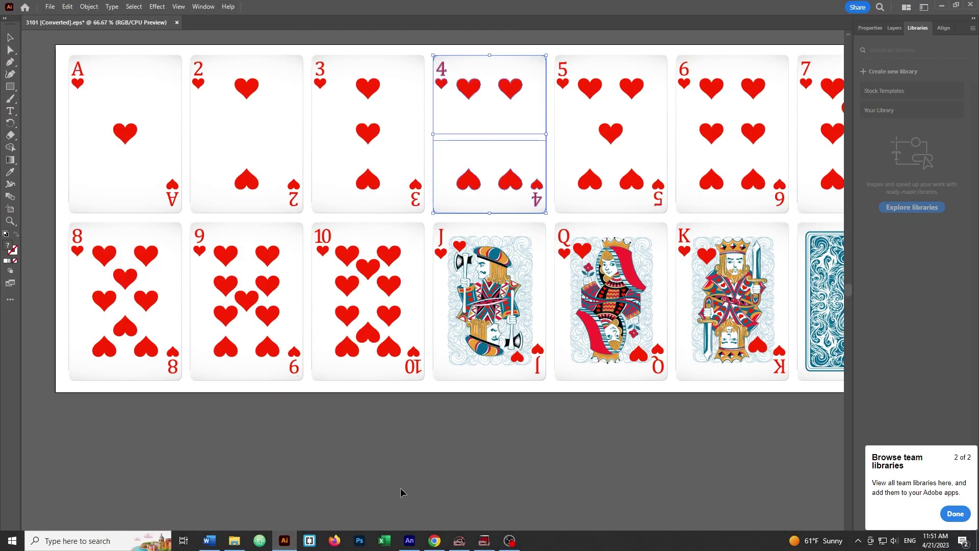
pyautogui.scroll(-1, 464, 404)
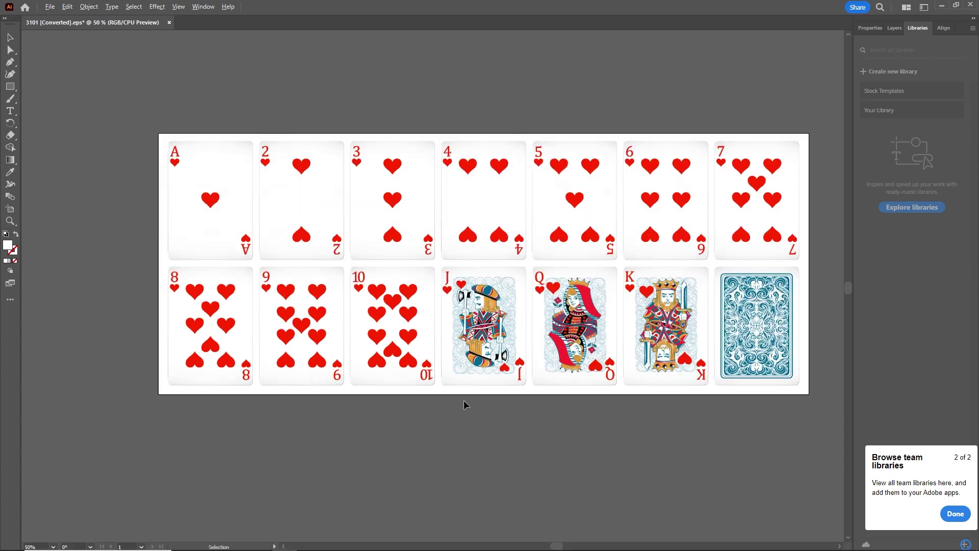
pyautogui.moveTo(824, 429); pyautogui.dragTo(109, 86)
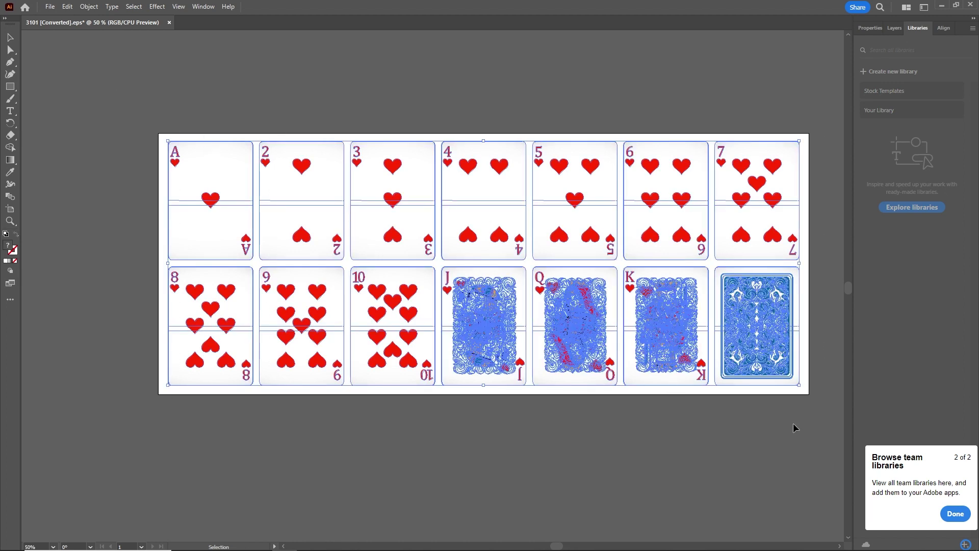
pyautogui.click(791, 439)
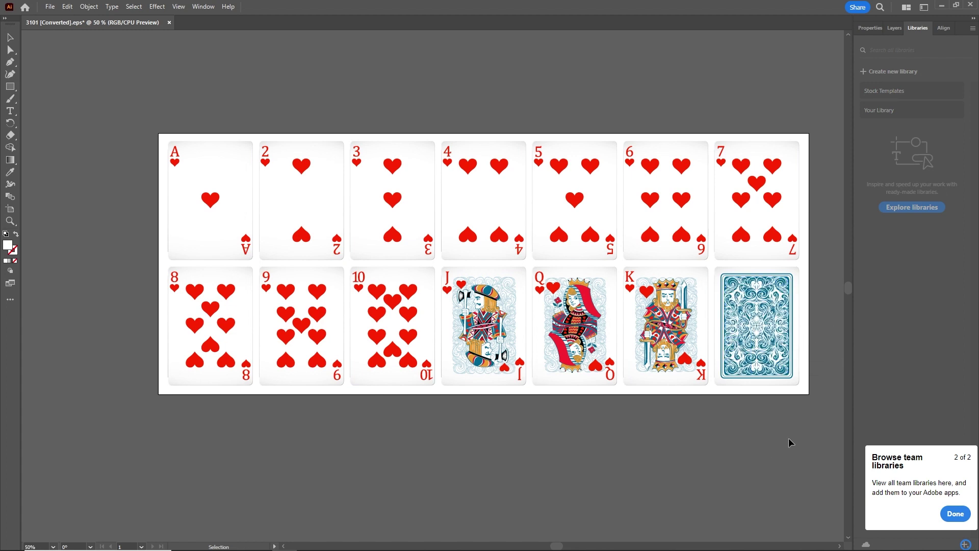
pyautogui.hscroll(-5, 327, 147)
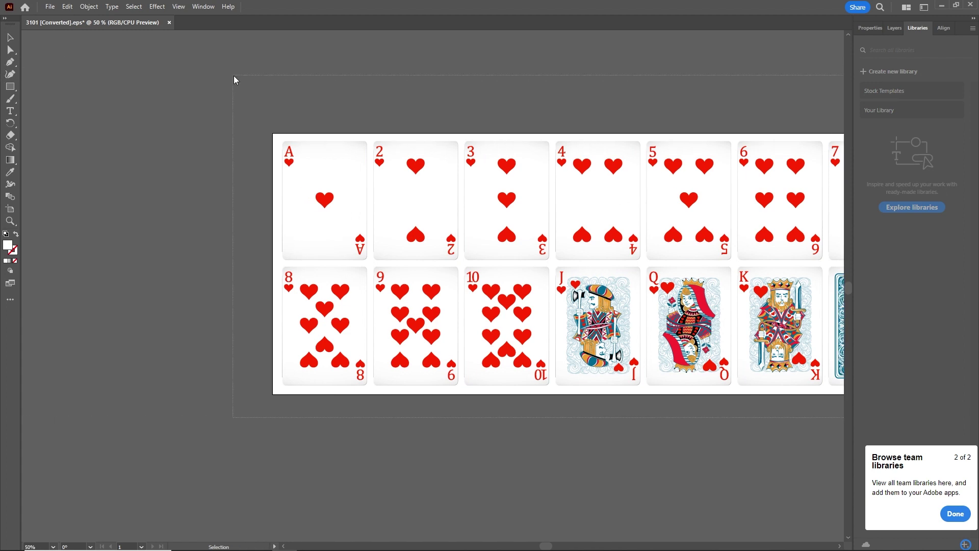
pyautogui.moveTo(233, 79); pyautogui.dragTo(330, 151)
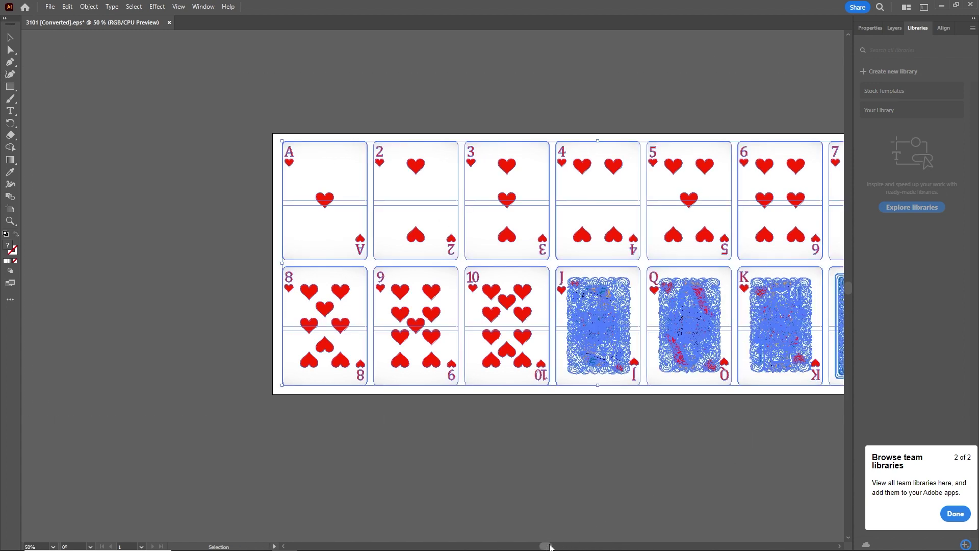
pyautogui.moveTo(550, 547); pyautogui.dragTo(567, 546)
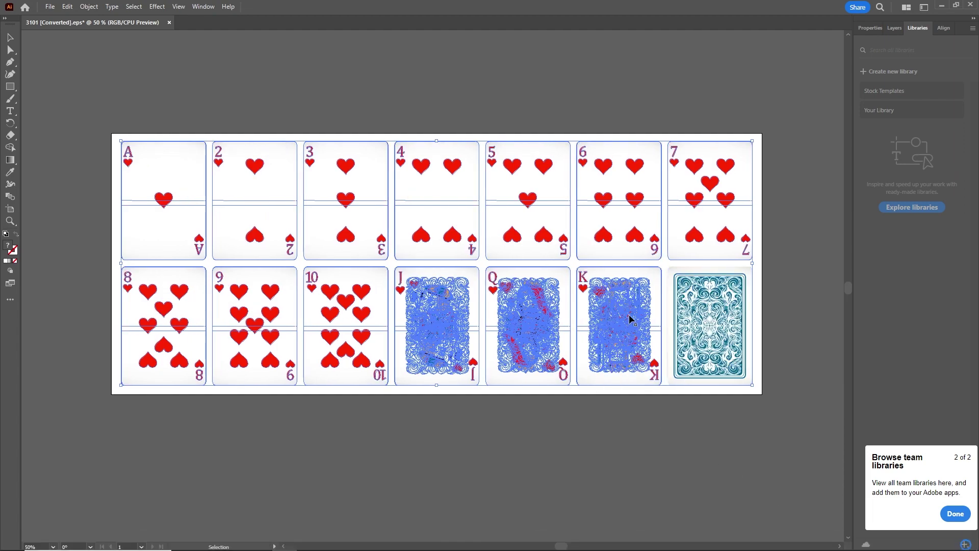
pyautogui.moveTo(629, 319); pyautogui.dragTo(554, 217)
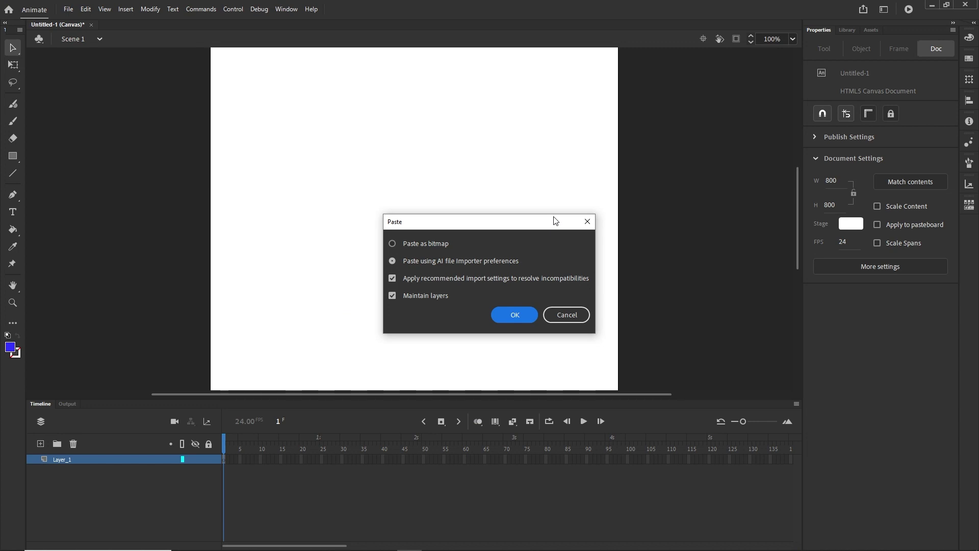
pyautogui.click(574, 315)
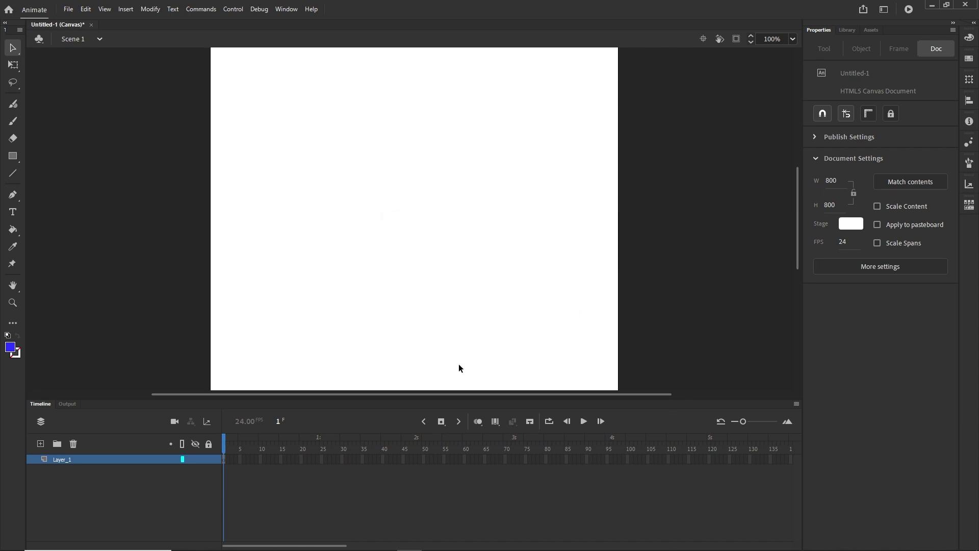
# Switch to Illustrator, deselect the cards, and examine the jack, queen and king of hearts artwork up close.
pyautogui.moveTo(365, 541)
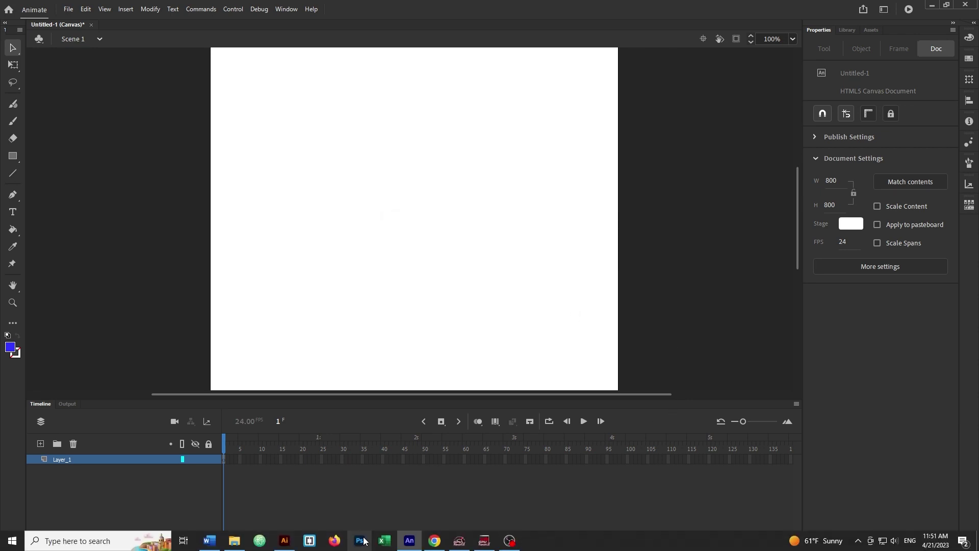
pyautogui.click(290, 541)
pyautogui.click(523, 392)
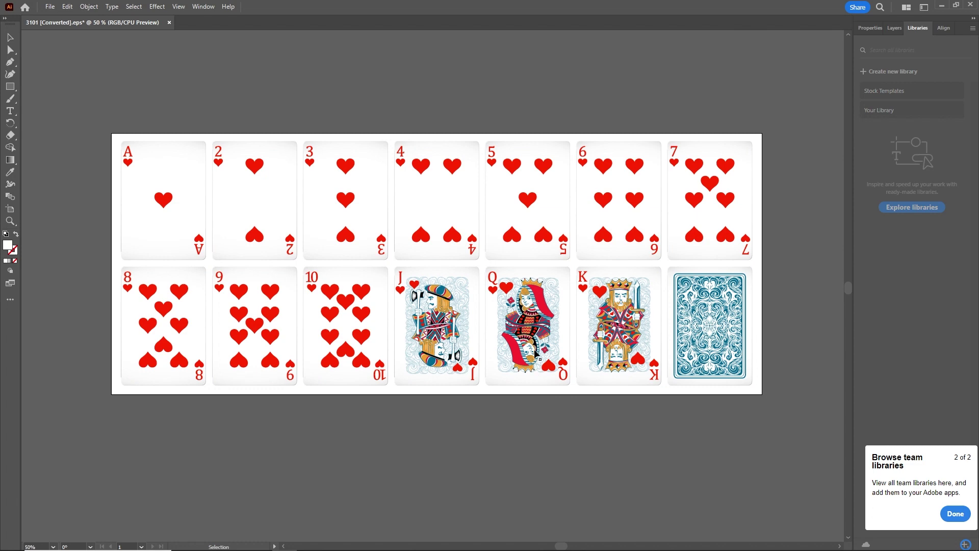
pyautogui.scroll(3, 535, 351)
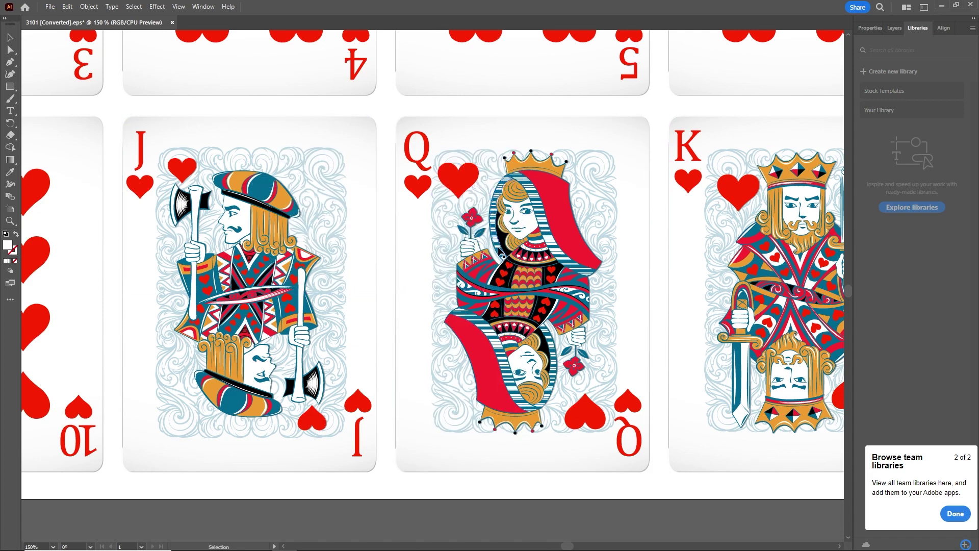
pyautogui.scroll(2, 498, 252)
pyautogui.scroll(-1, 470, 220)
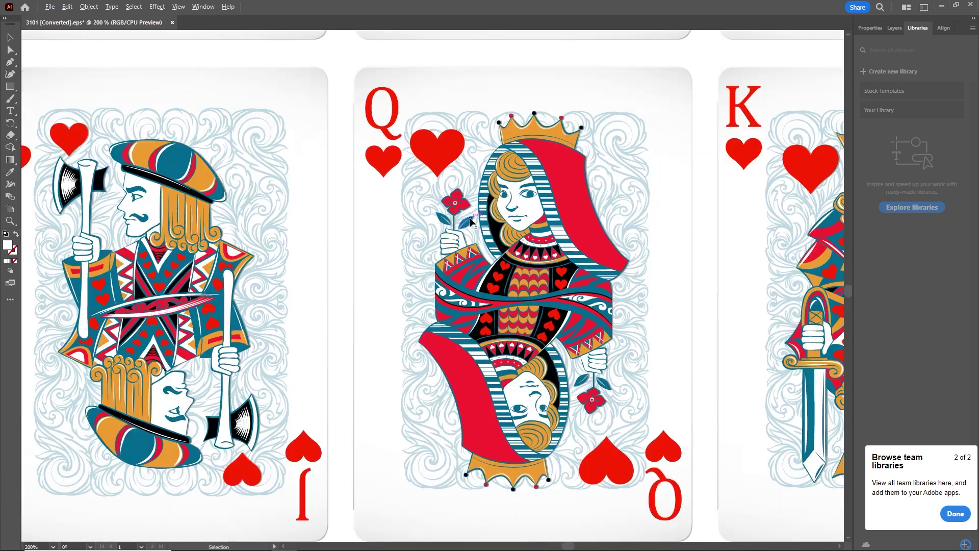
pyautogui.scroll(-3, 470, 220)
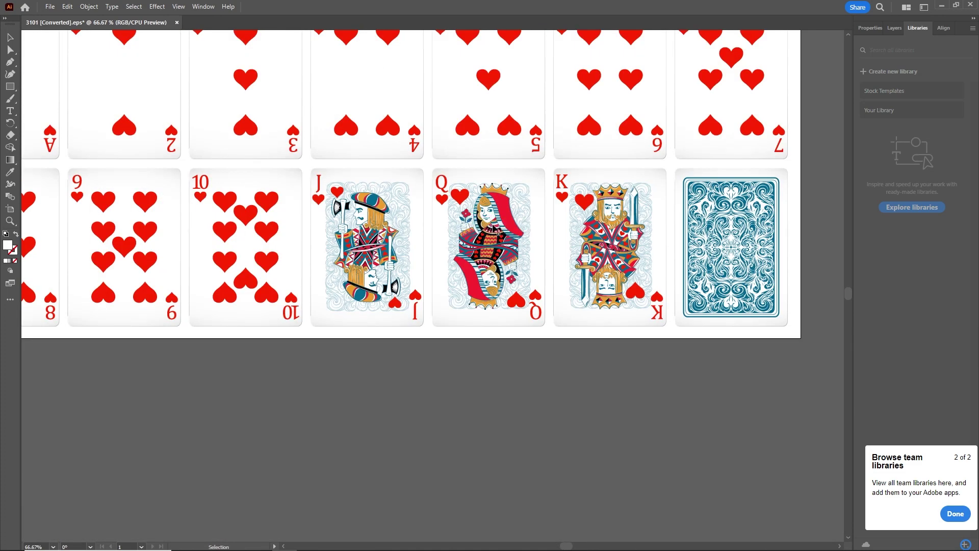
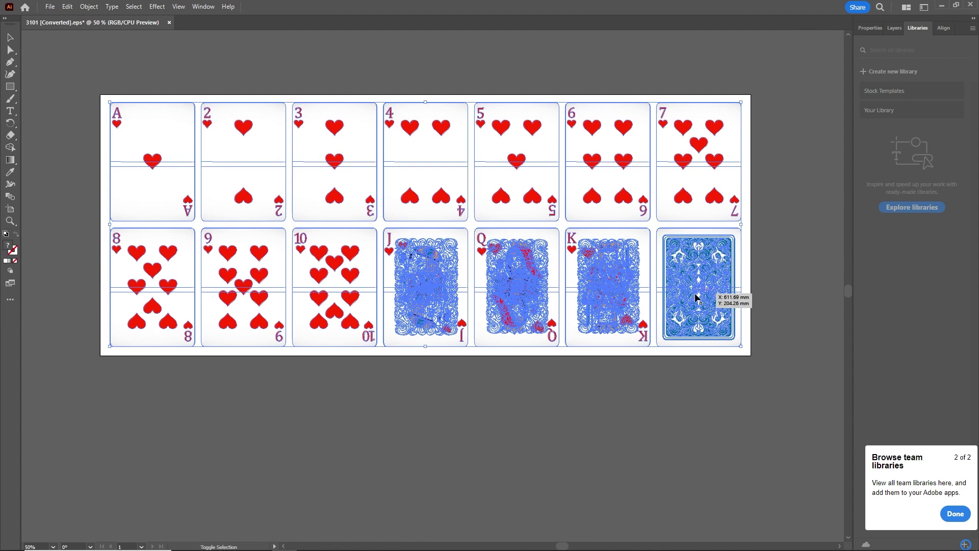
# Select all cards except the patterned card back and paste them together into the Animate document as a bitmap.
pyautogui.keyDown('shift'); pyautogui.click(739, 308); pyautogui.keyUp('shift')
pyautogui.moveTo(427, 308); pyautogui.dragTo(403, 197)
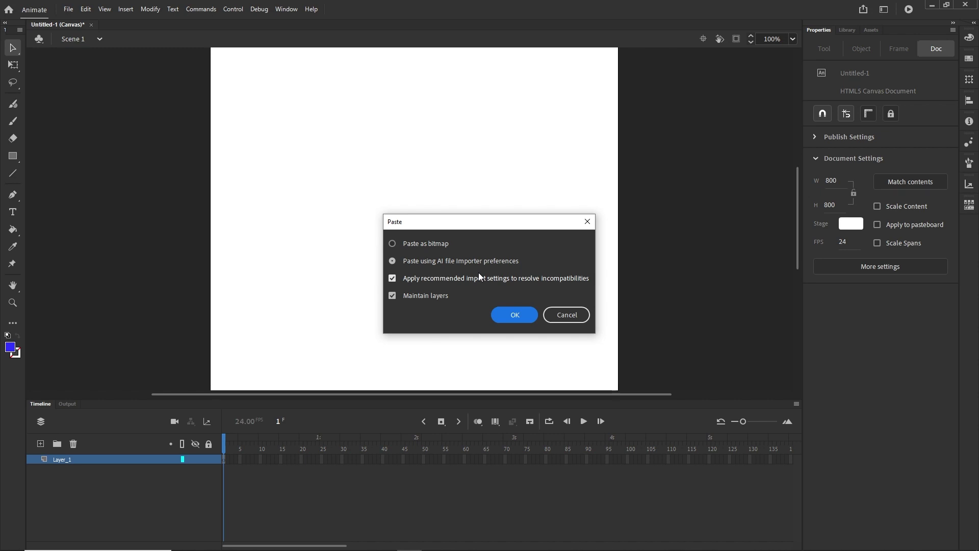
pyautogui.click(393, 244)
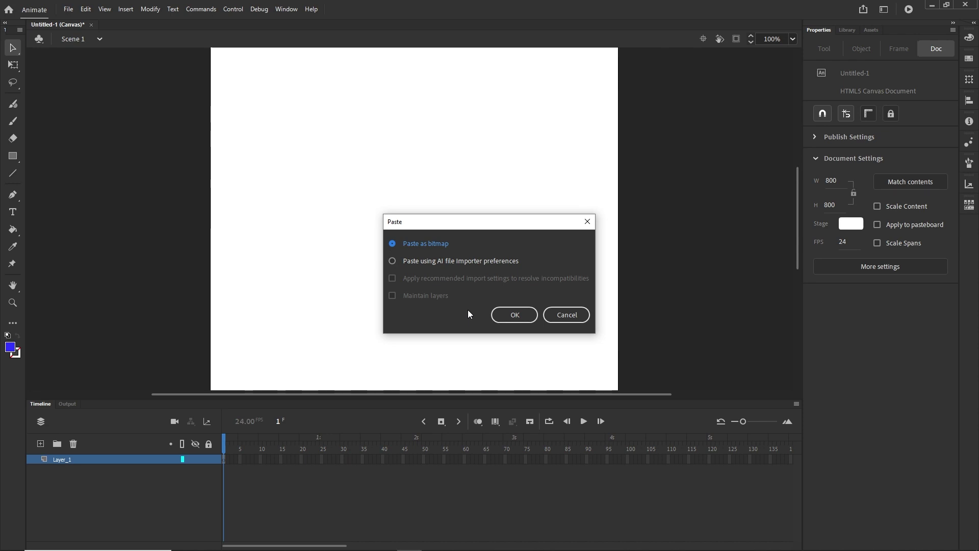
pyautogui.click(527, 319)
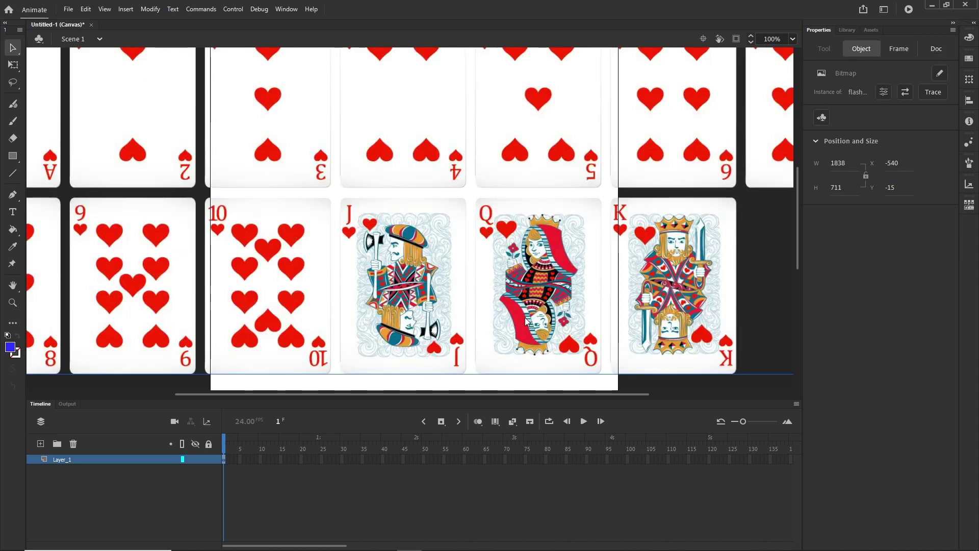
# Inspect the combined card bitmap on the stage, shift it slightly, and delete it from the canvas.
pyautogui.scroll(5, 488, 259)
pyautogui.scroll(-1, 488, 259)
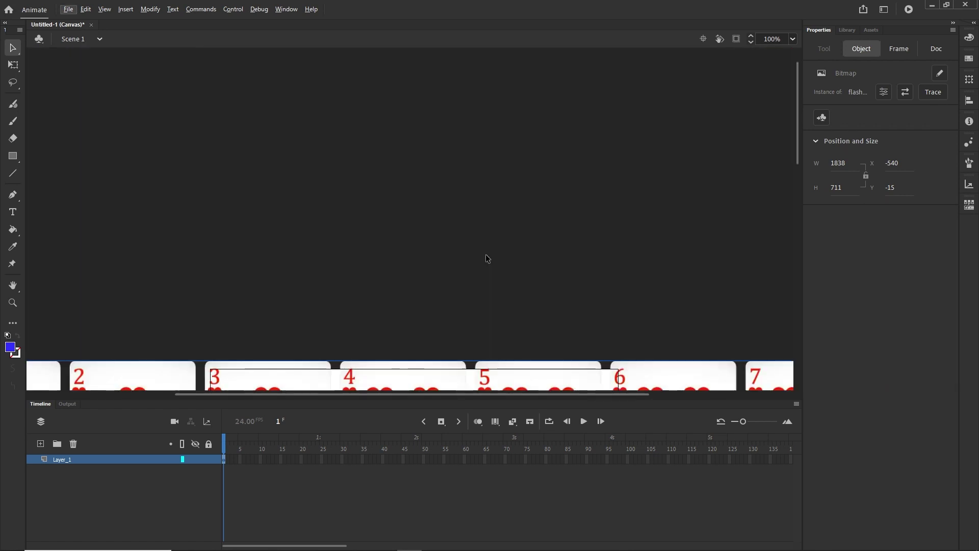
pyautogui.moveTo(797, 164); pyautogui.dragTo(798, 232)
pyautogui.moveTo(443, 227); pyautogui.dragTo(461, 210)
pyautogui.moveTo(437, 240); pyautogui.dragTo(441, 213)
pyautogui.press('Delete')
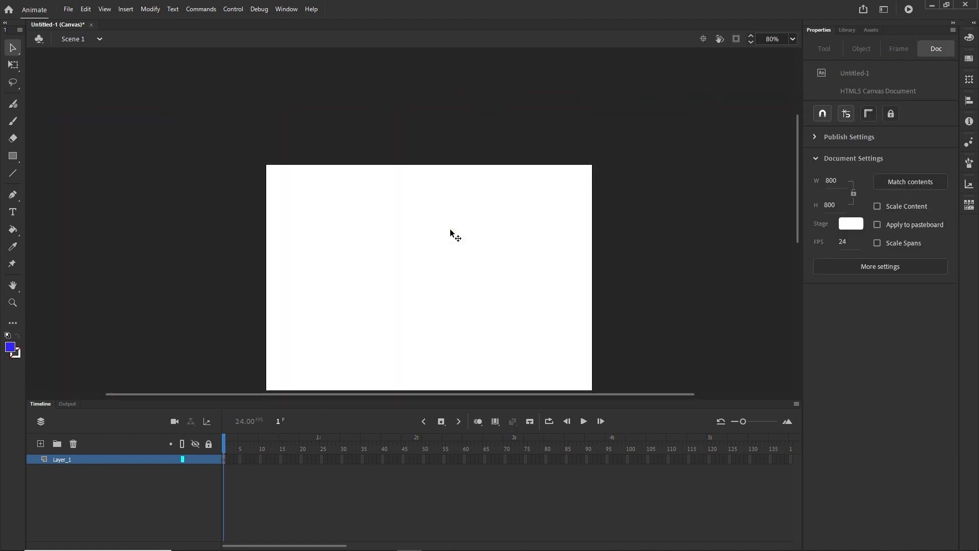
# Switch to Illustrator, select the 2 of hearts on its own, and paste it into the Animate document as a bitmap.
pyautogui.moveTo(290, 547)
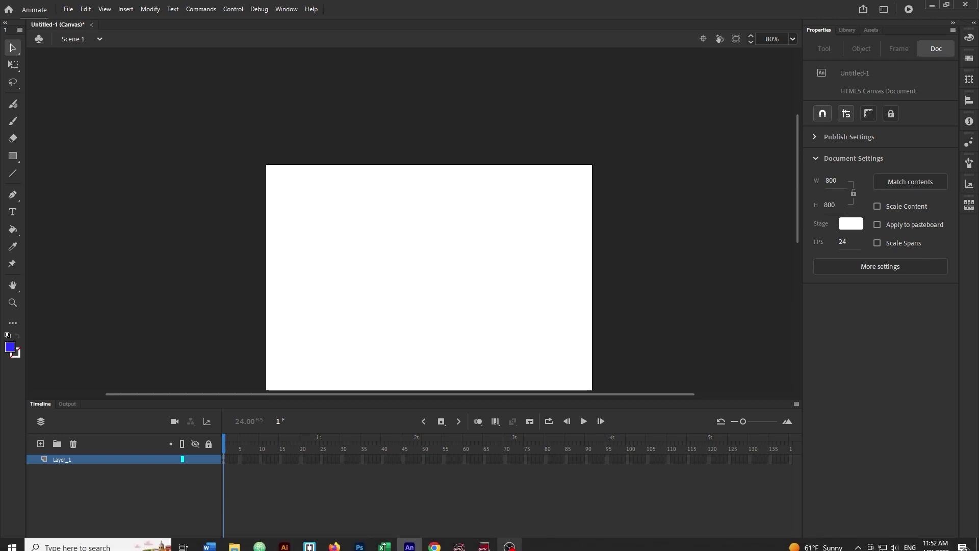
pyautogui.click(286, 544)
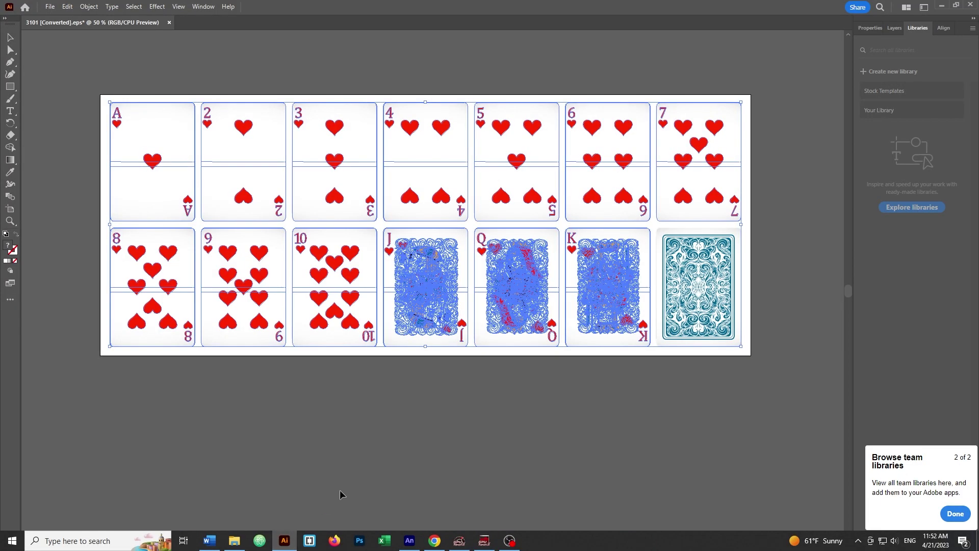
pyautogui.click(402, 461)
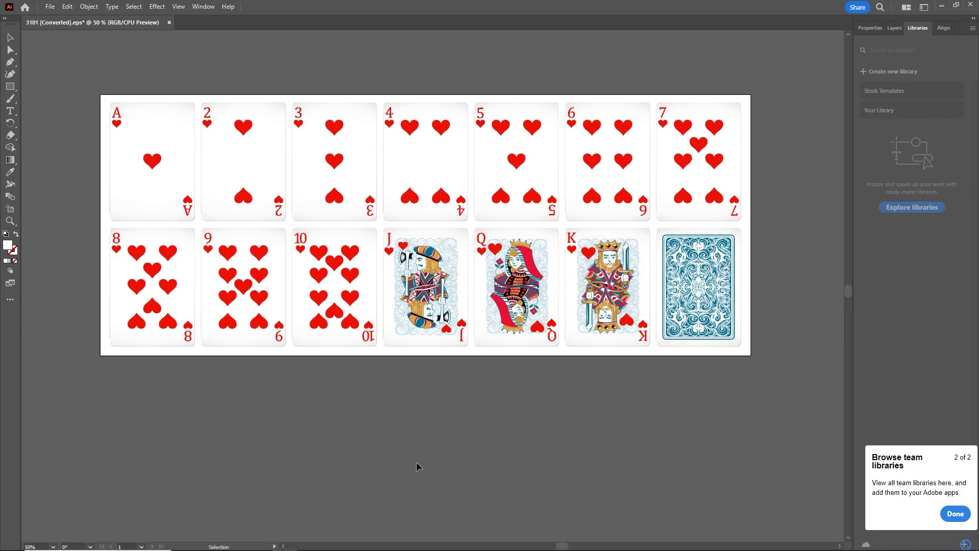
pyautogui.click(149, 167)
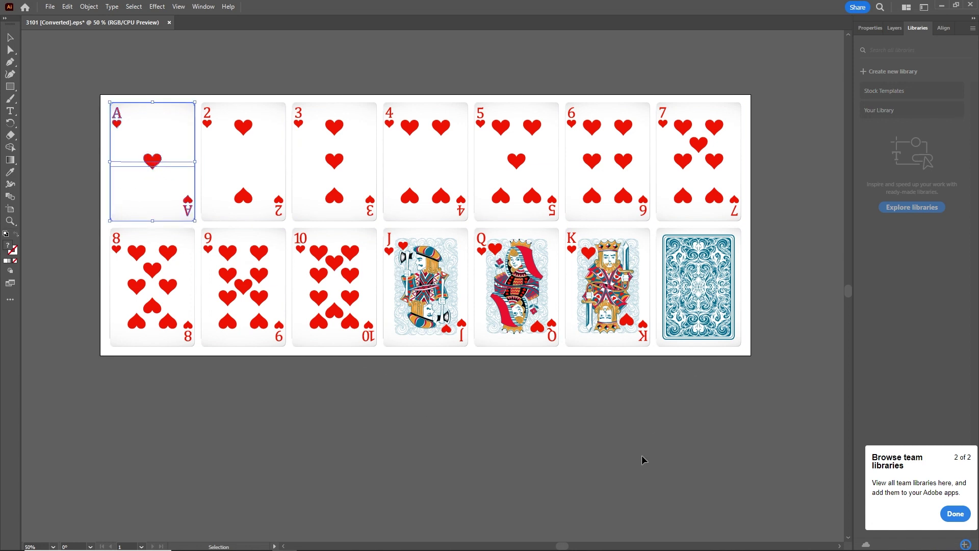
pyautogui.click(515, 501)
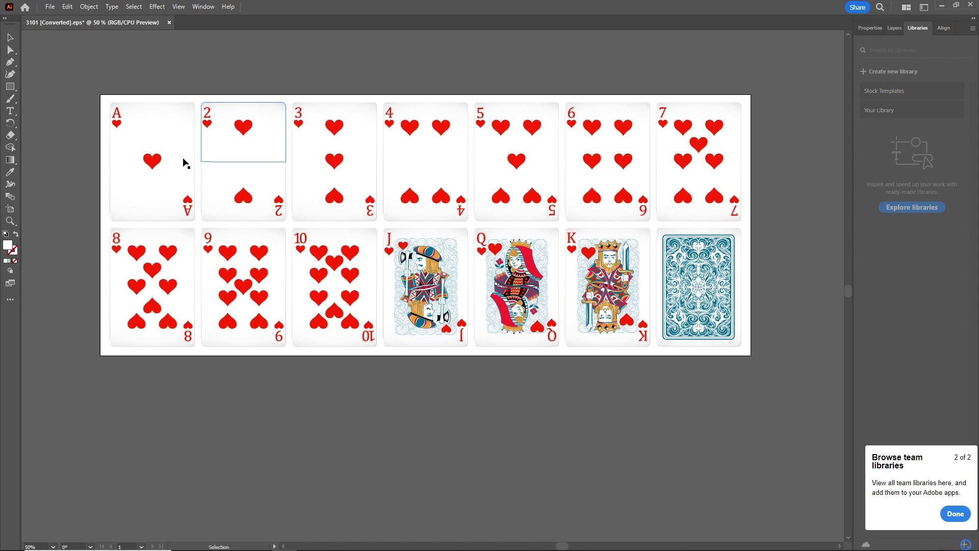
pyautogui.click(246, 191)
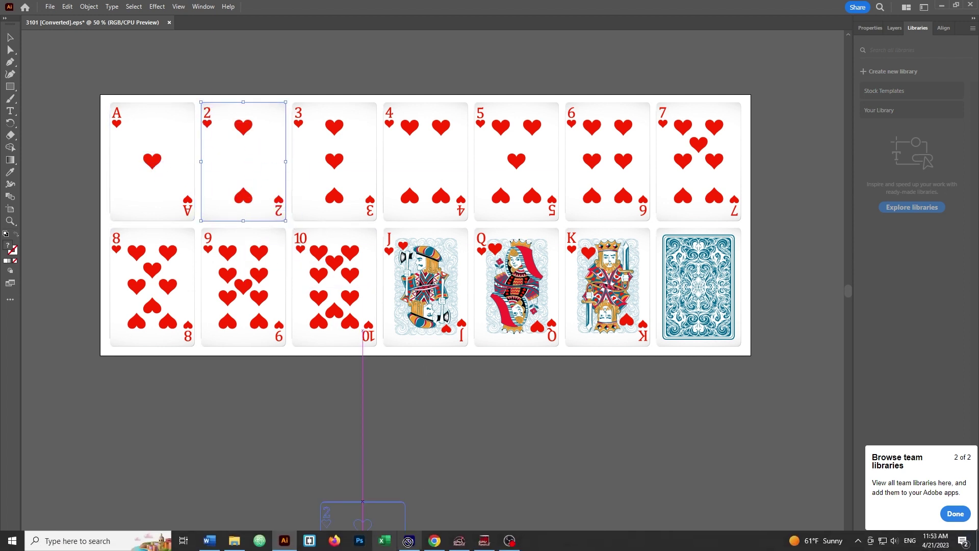
pyautogui.click(410, 540)
pyautogui.hotkey('ctrl', 'v')
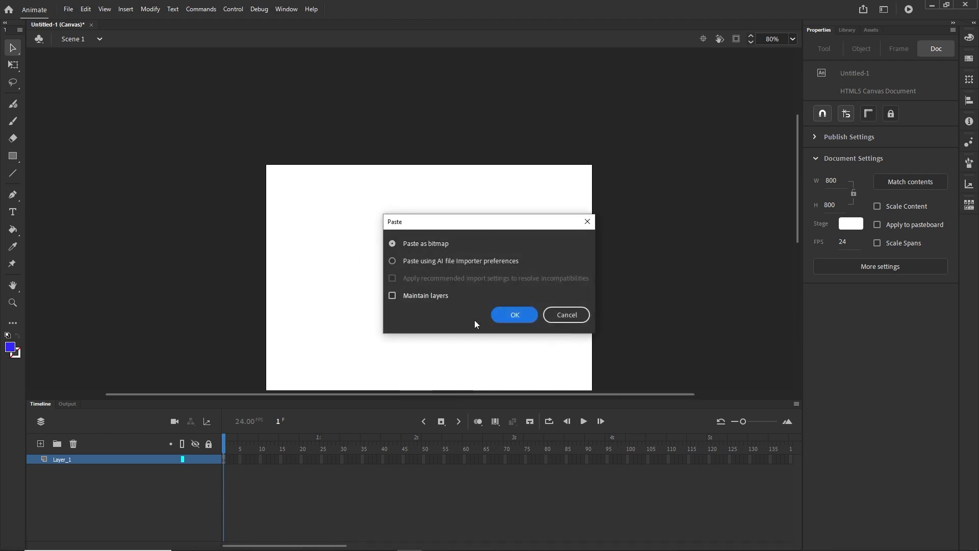
pyautogui.click(519, 316)
# Switch to Illustrator, select the 3 of hearts, and bring it into the Animate document as a bitmap.
pyautogui.moveTo(382, 543)
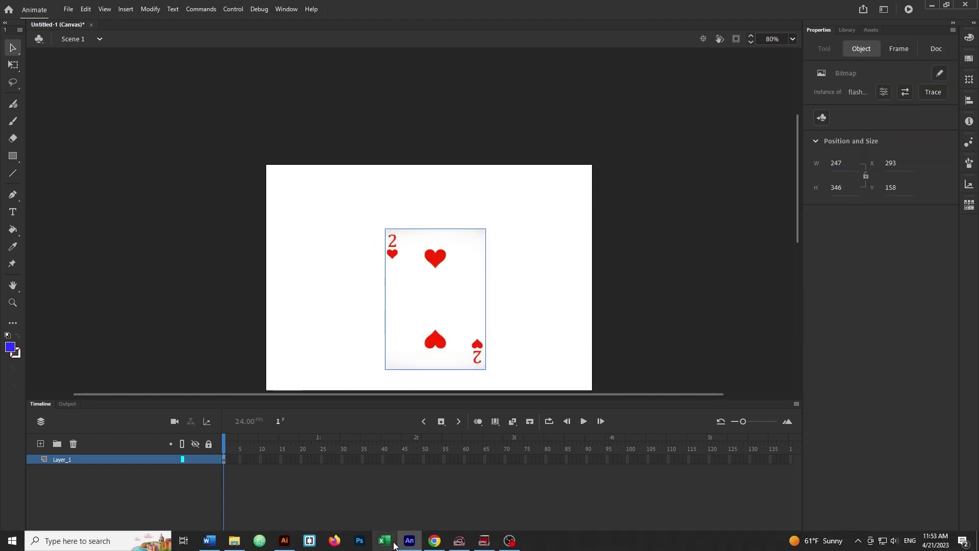
pyautogui.click(284, 541)
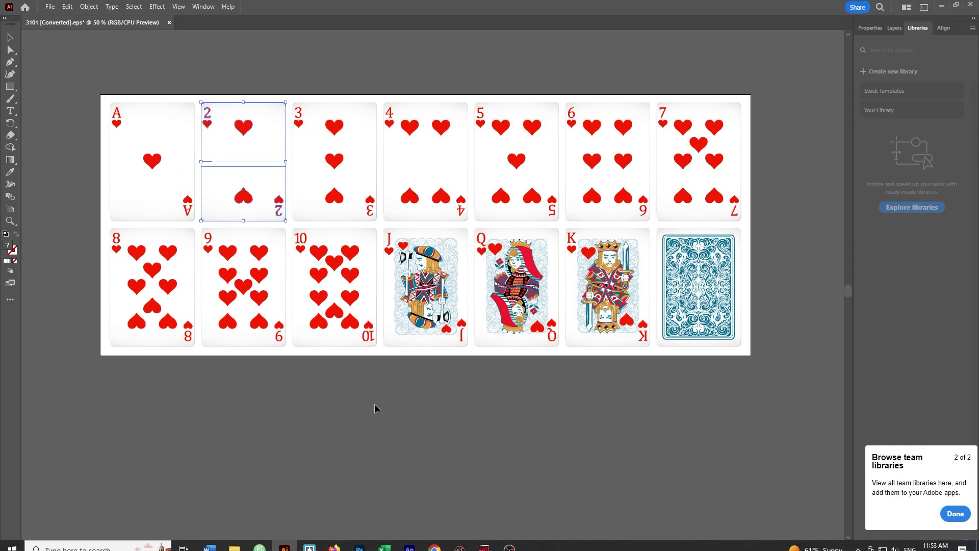
pyautogui.click(321, 155)
pyautogui.moveTo(348, 219); pyautogui.dragTo(420, 284)
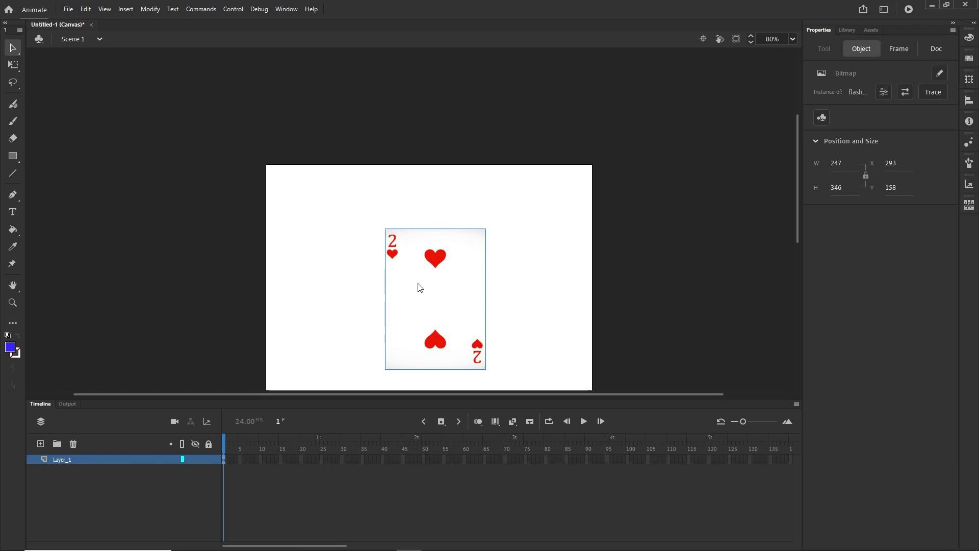
pyautogui.press('Return')
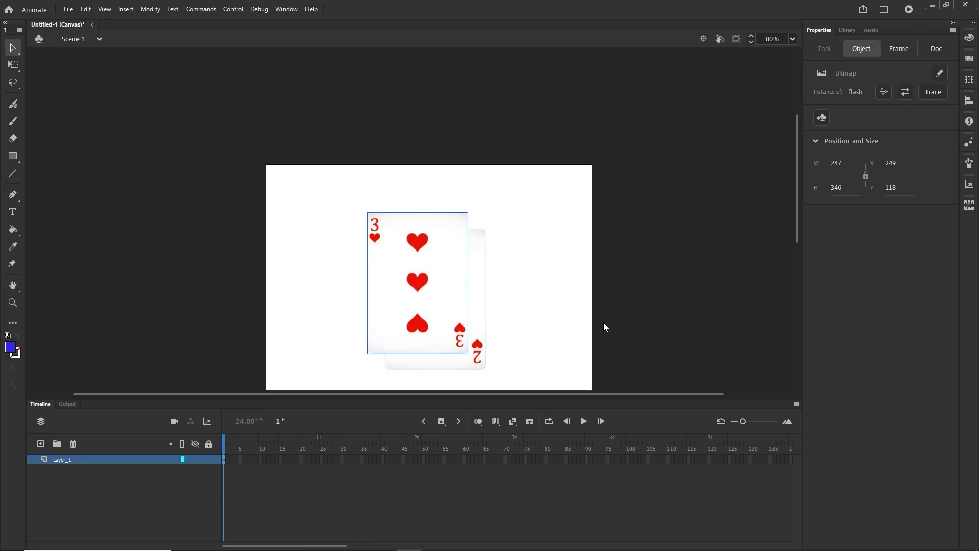
# Switch to Illustrator and select the 4 of hearts on its own.
pyautogui.moveTo(285, 540)
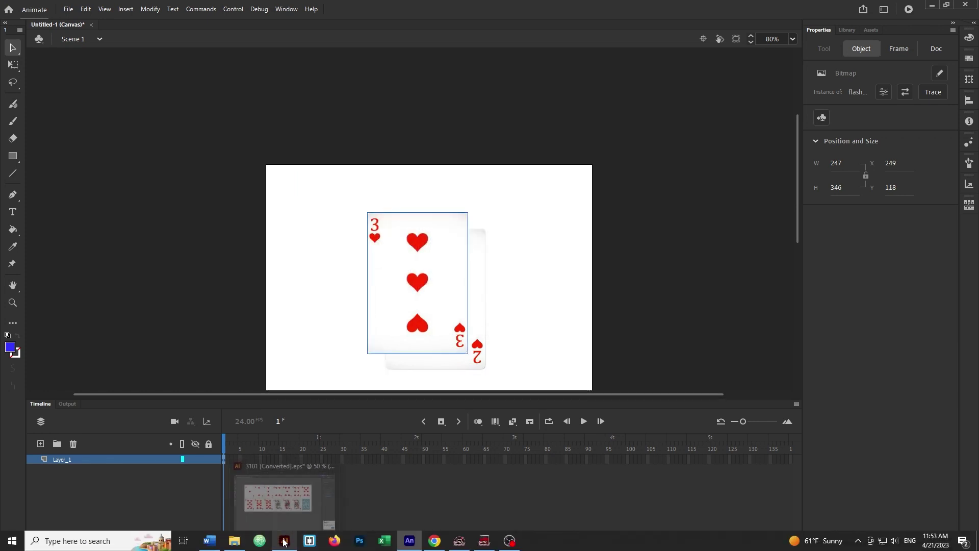
pyautogui.click(284, 505)
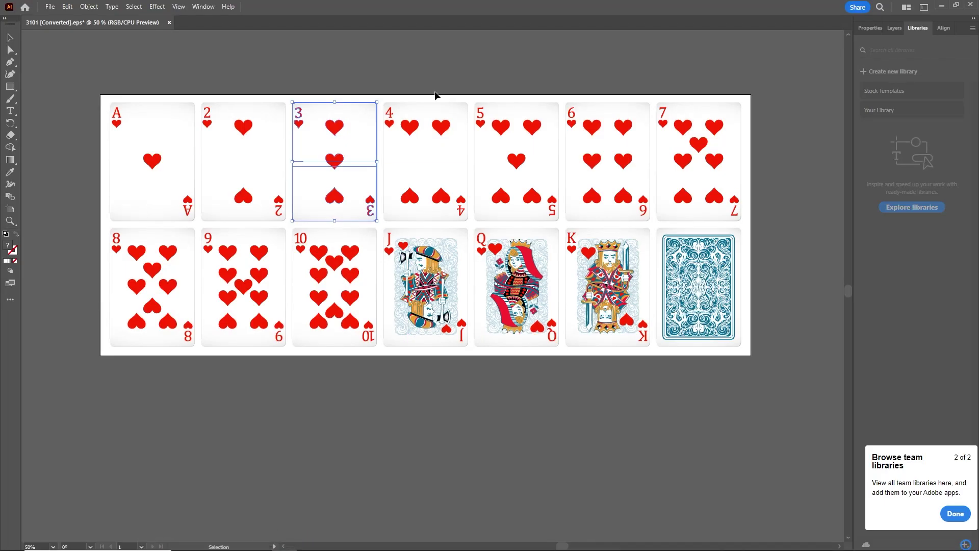
pyautogui.click(436, 148)
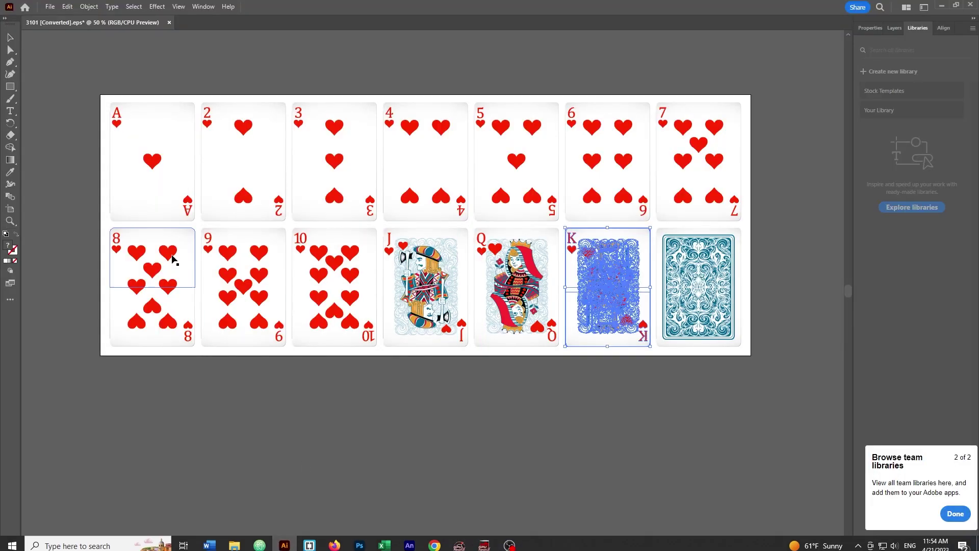
# Select the ace of hearts and bring it into the Animate document as a bitmap, then deselect it.
pyautogui.click(164, 144)
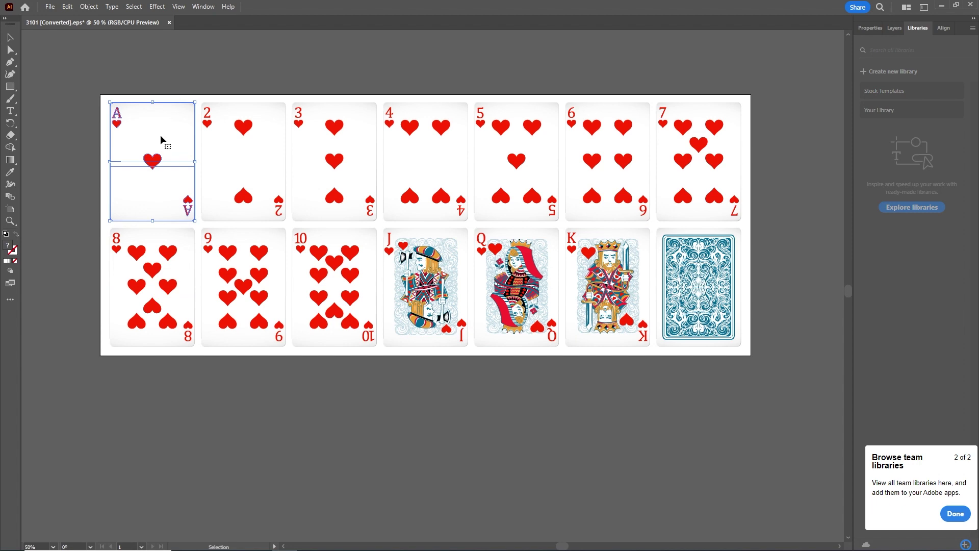
pyautogui.moveTo(163, 142); pyautogui.dragTo(415, 295)
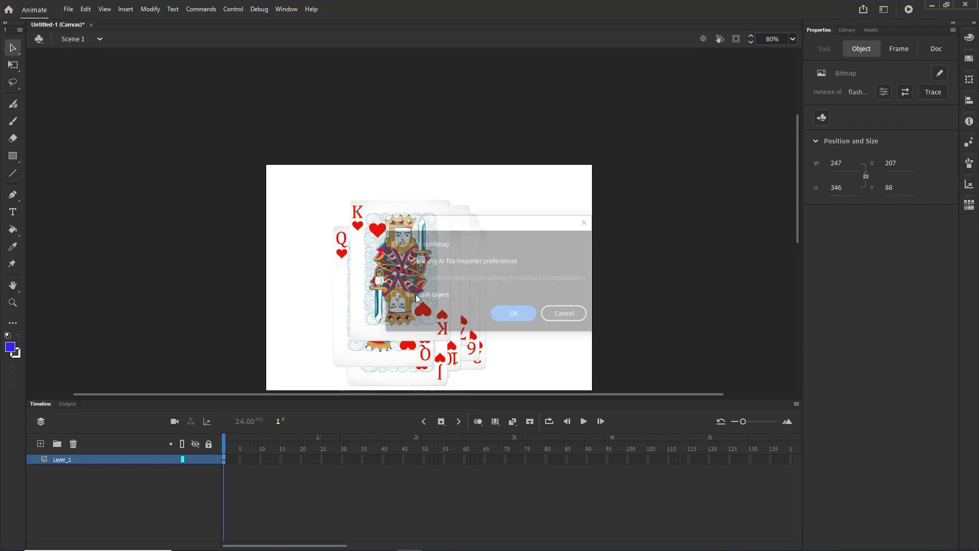
pyautogui.press('Return')
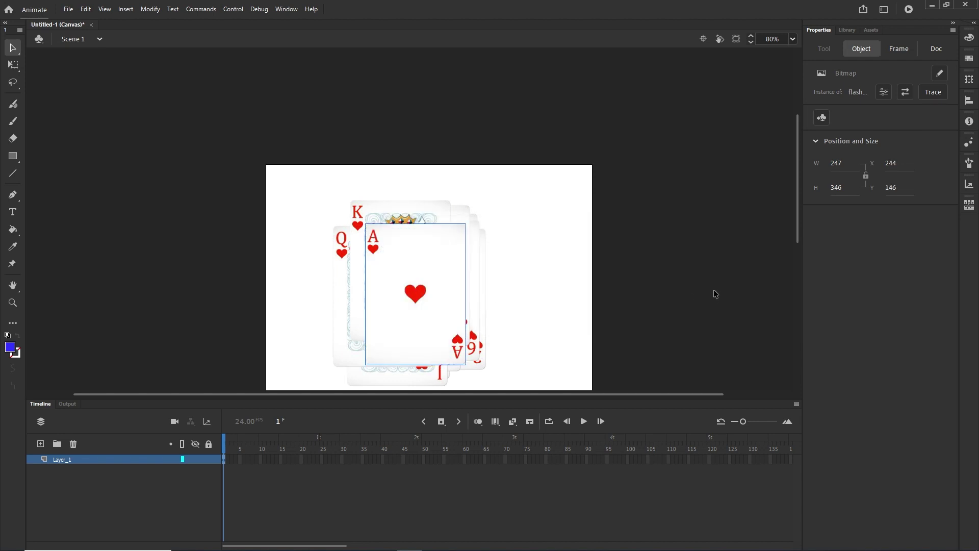
pyautogui.click(714, 294)
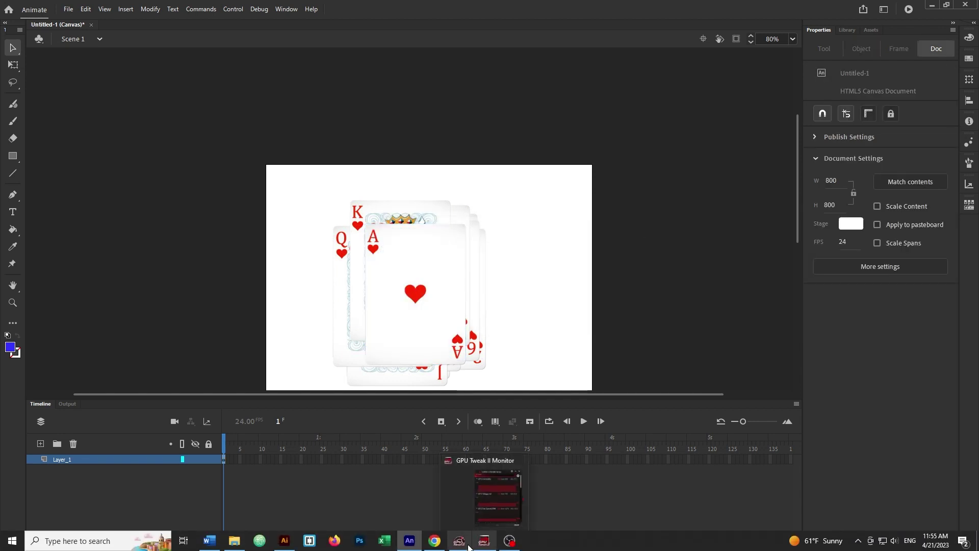
pyautogui.click(285, 544)
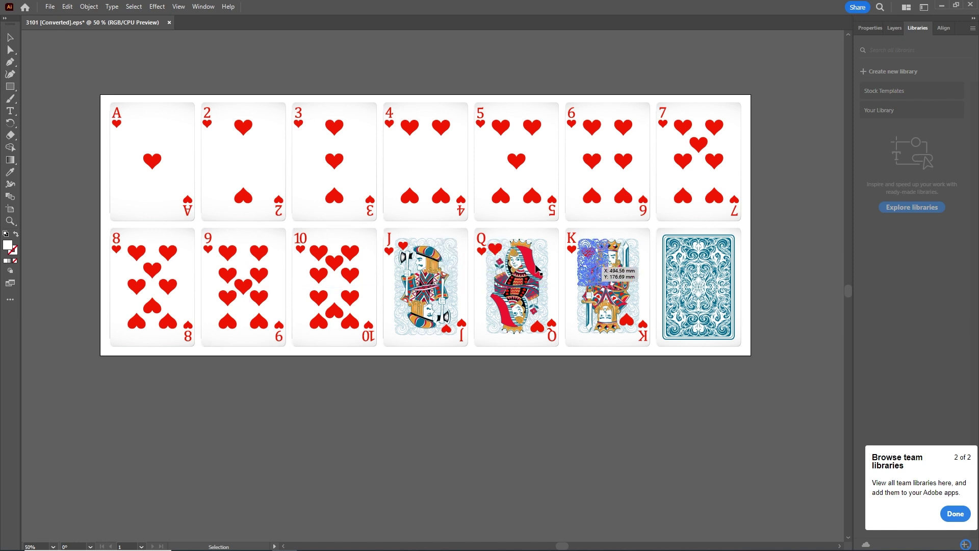
pyautogui.click(409, 545)
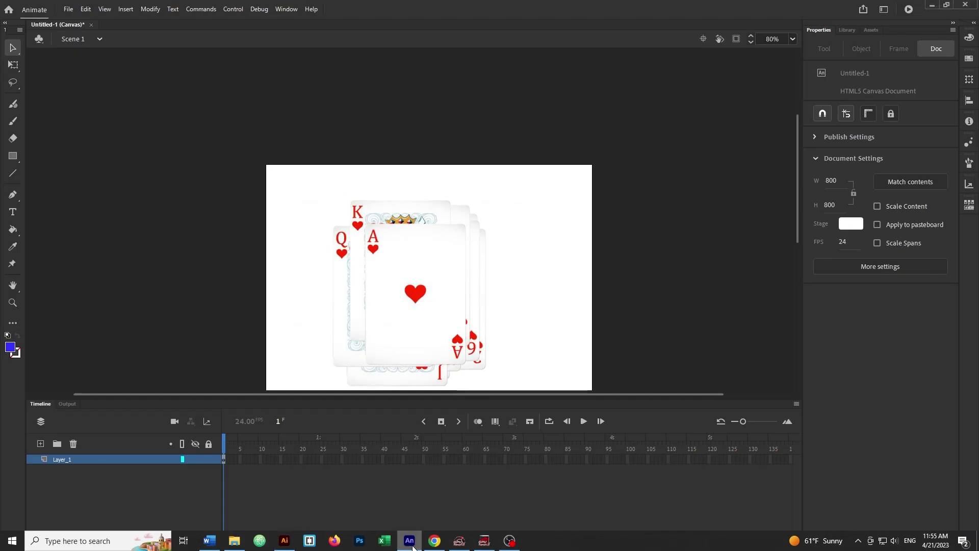
# Set the stage background colour to the light blue #6699FF.
pyautogui.moveTo(798, 229); pyautogui.dragTo(801, 265)
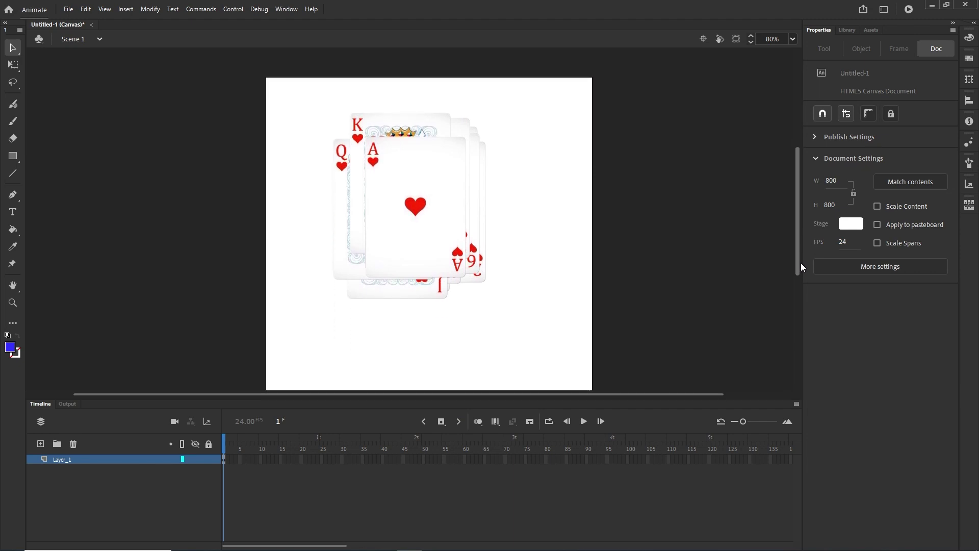
pyautogui.click(848, 226)
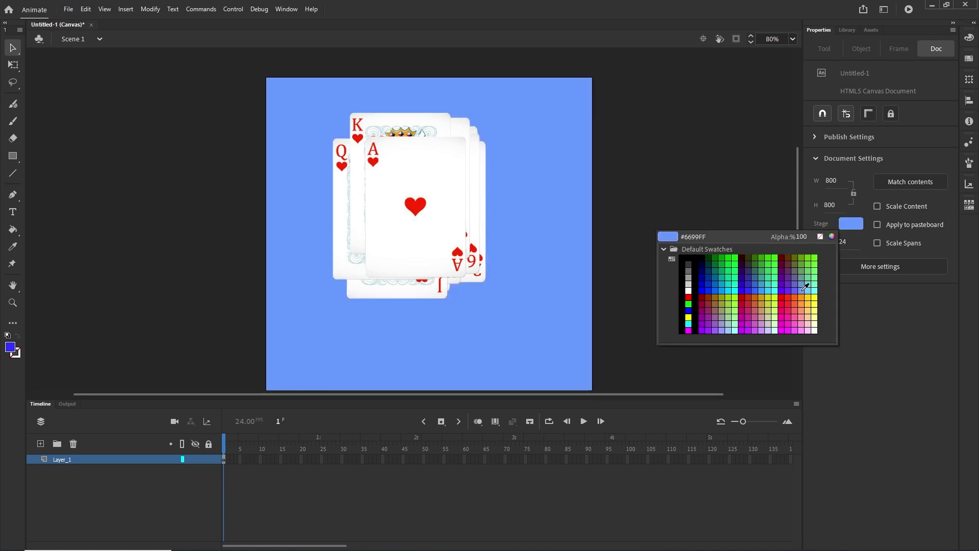
pyautogui.click(775, 323)
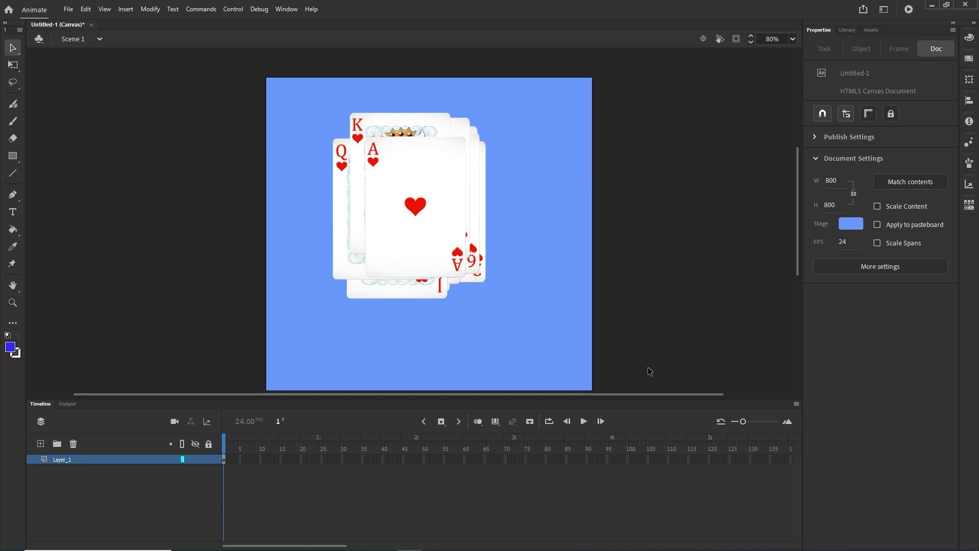
# Select all the cards on Layer_1 and centre them horizontally and vertically relative to the stage.
pyautogui.moveTo(650, 367); pyautogui.dragTo(247, 78)
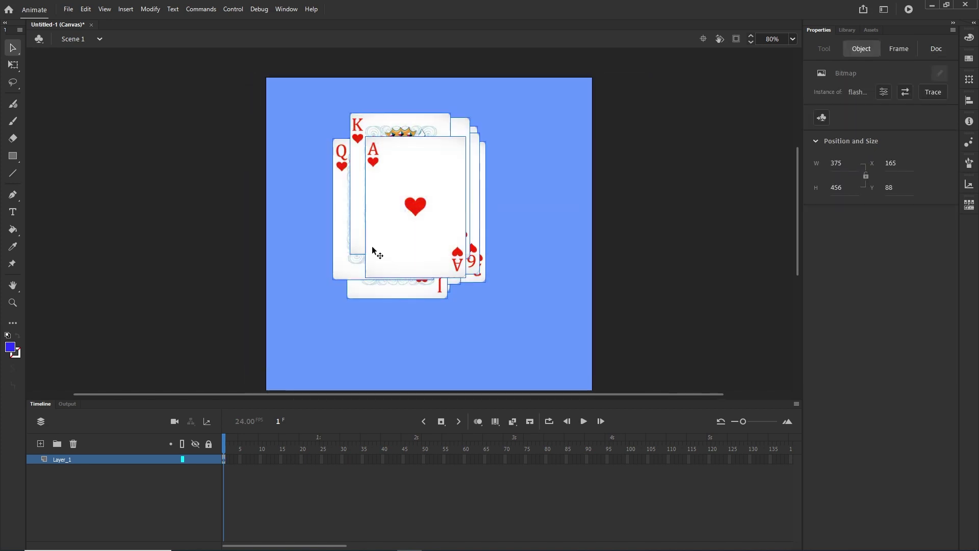
pyautogui.click(779, 287)
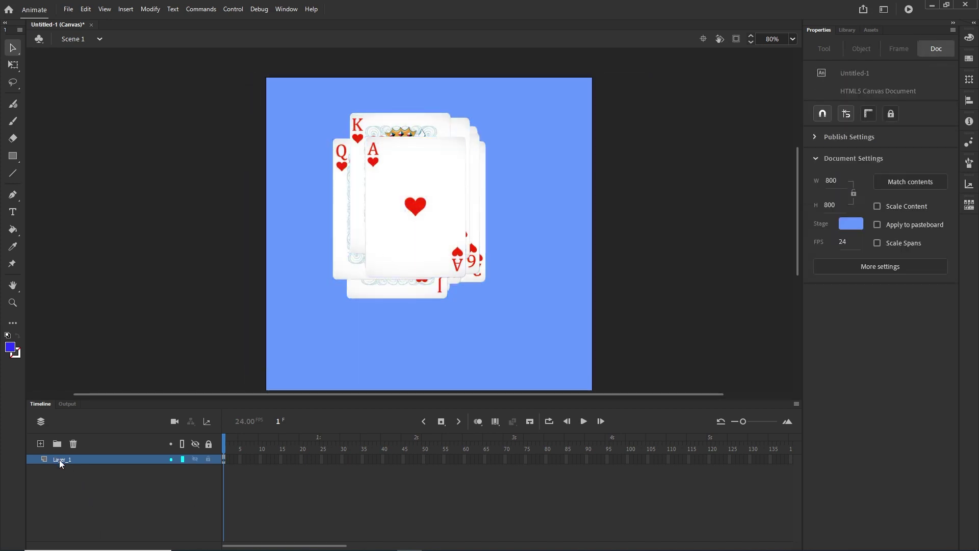
pyautogui.click(60, 461)
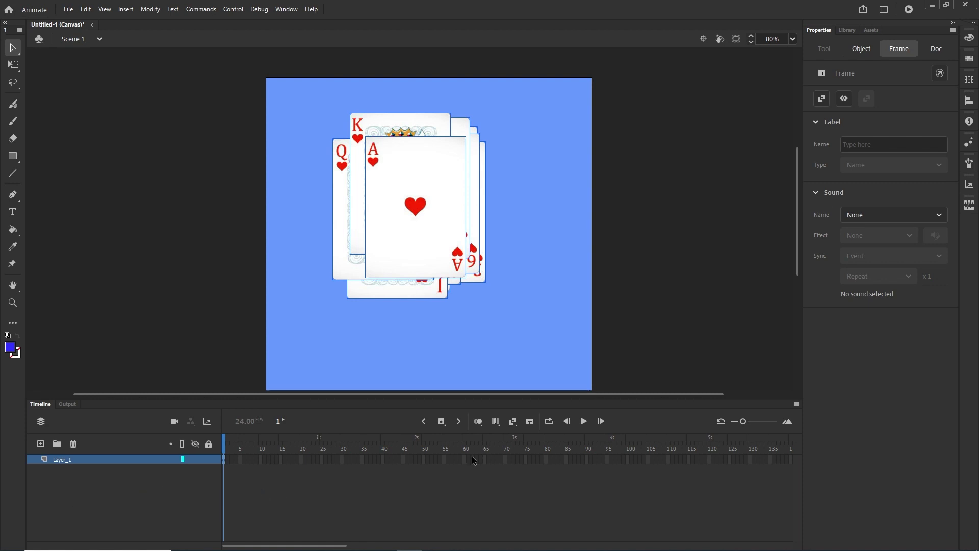
pyautogui.click(969, 102)
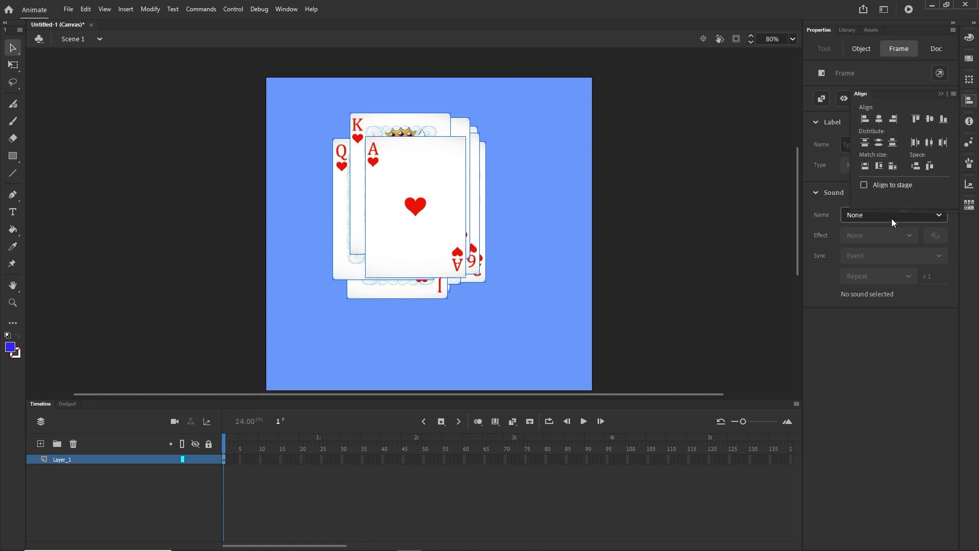
pyautogui.click(865, 185)
pyautogui.click(879, 119)
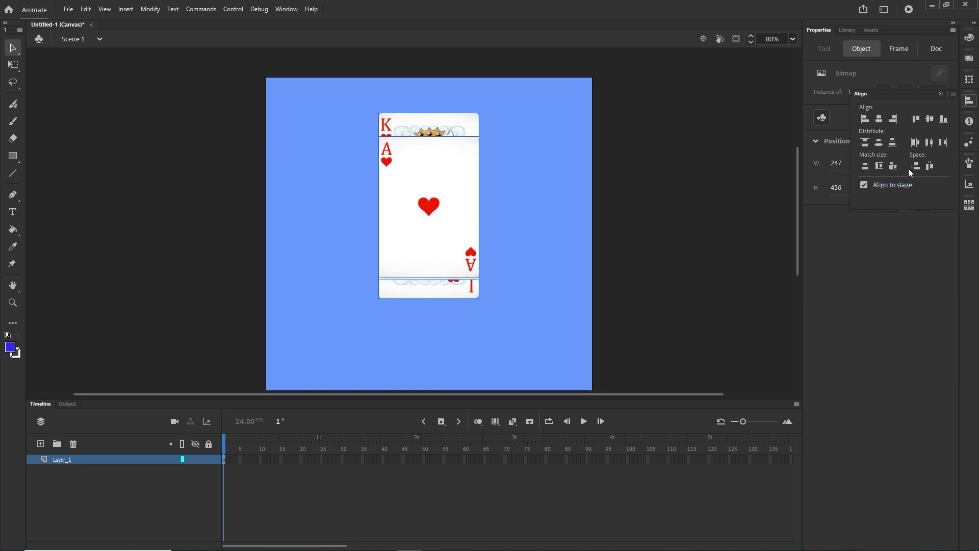
pyautogui.click(930, 118)
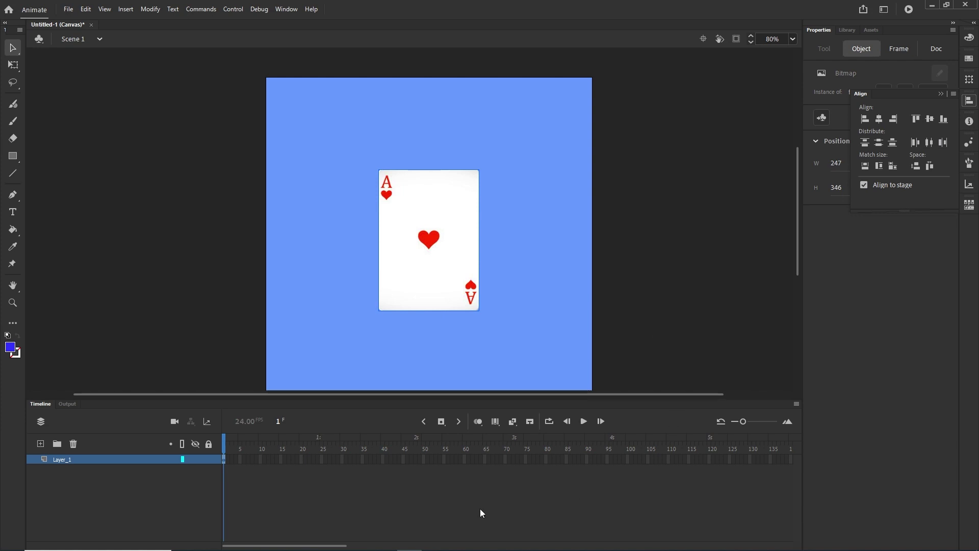
# Distribute all the stacked card bitmaps on Layer_1 to separate layers.
pyautogui.click(62, 461)
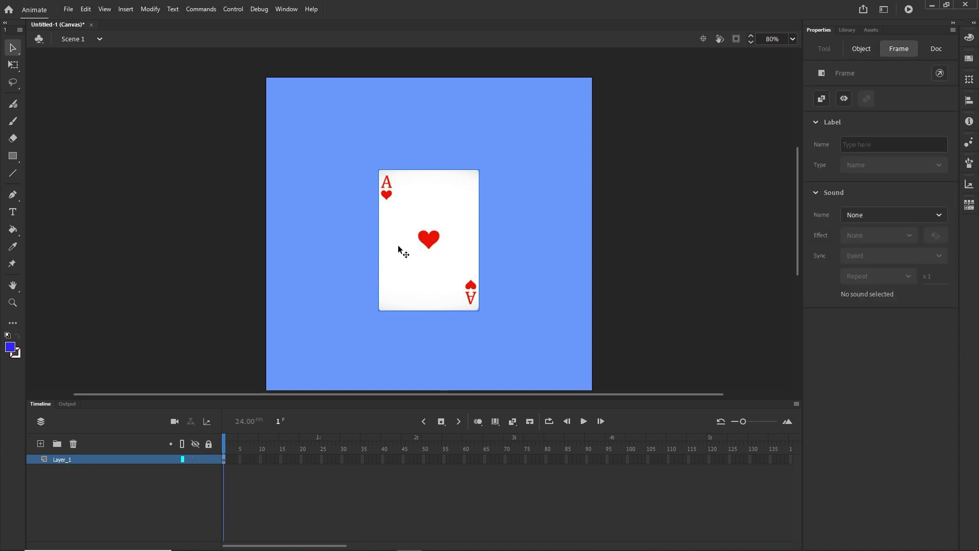
pyautogui.rightClick(429, 226)
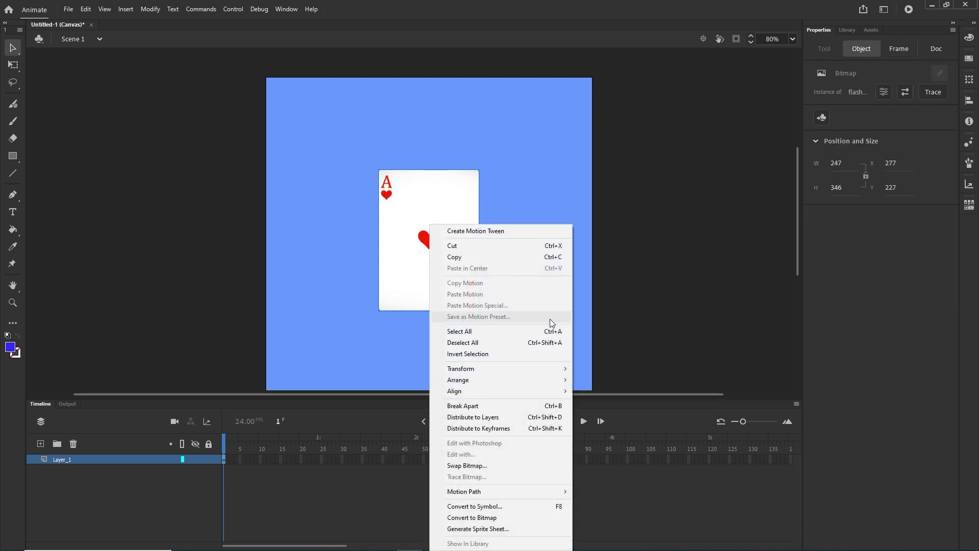
pyautogui.click(488, 420)
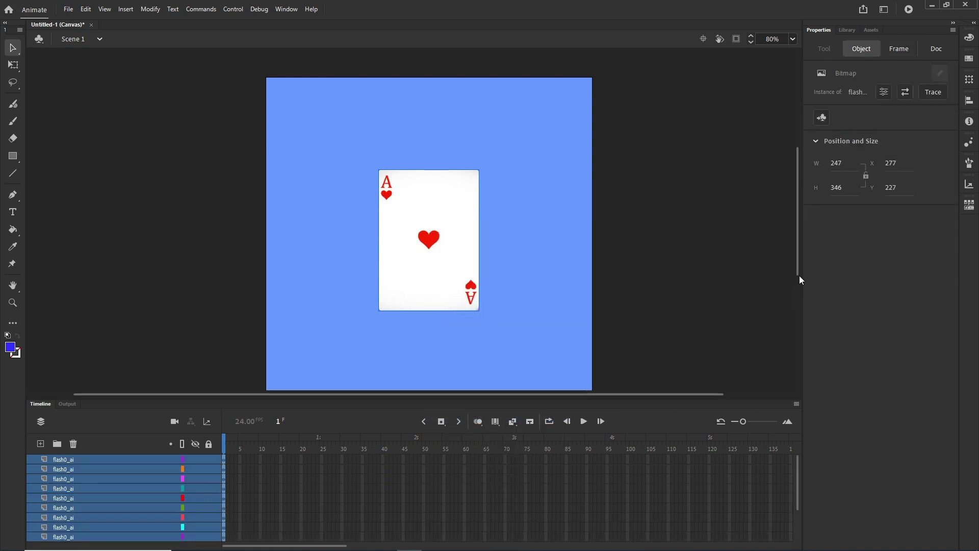
# Enlarge the timeline area until every card layer fits in it, keeping the card in view on the stage.
pyautogui.moveTo(798, 265); pyautogui.dragTo(795, 308)
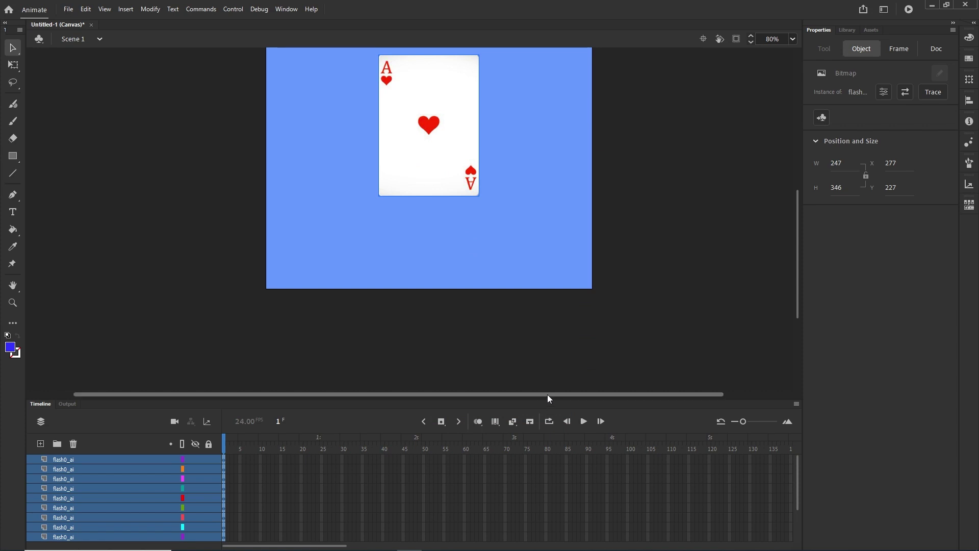
pyautogui.moveTo(549, 399); pyautogui.dragTo(557, 339)
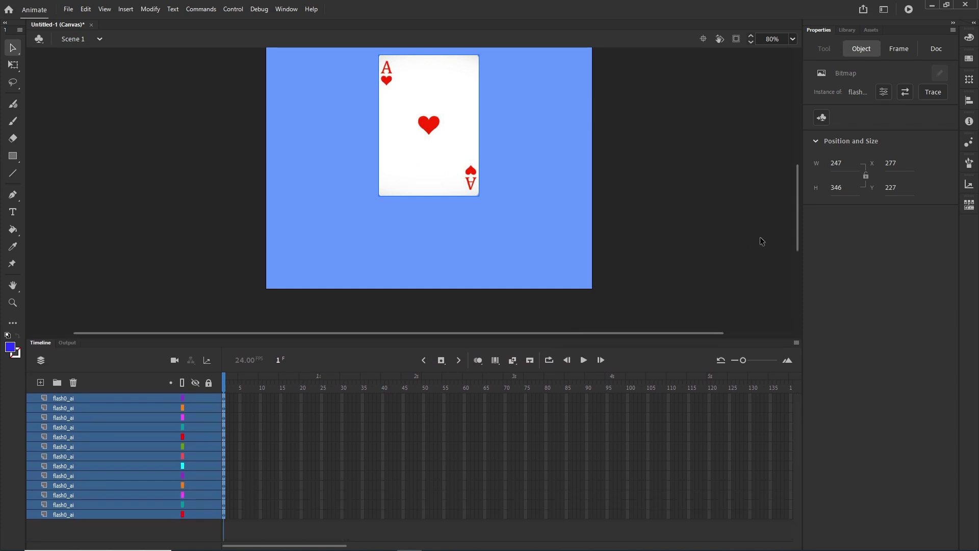
pyautogui.moveTo(794, 227); pyautogui.dragTo(796, 219)
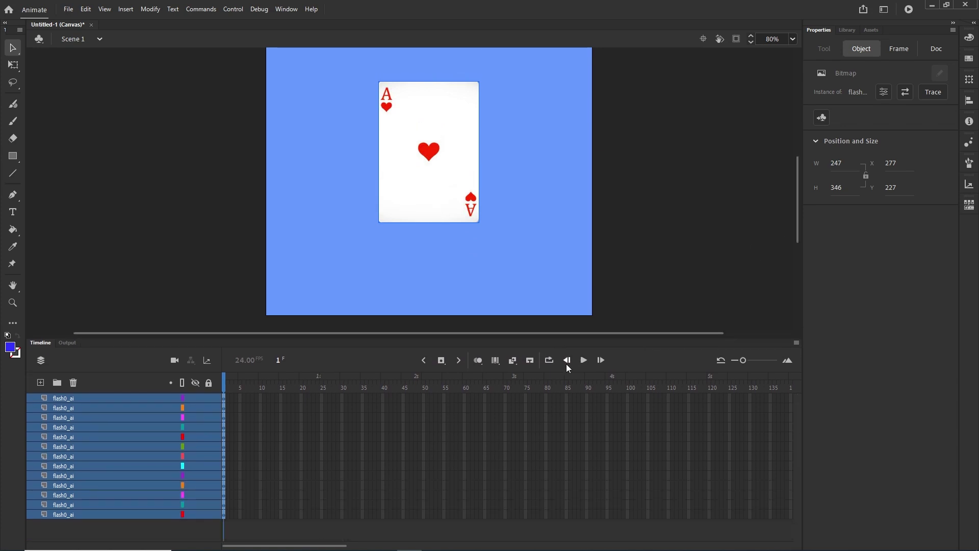
# Hide all the card layers except the bottommost one, which holds the 2 of hearts.
pyautogui.click(218, 528)
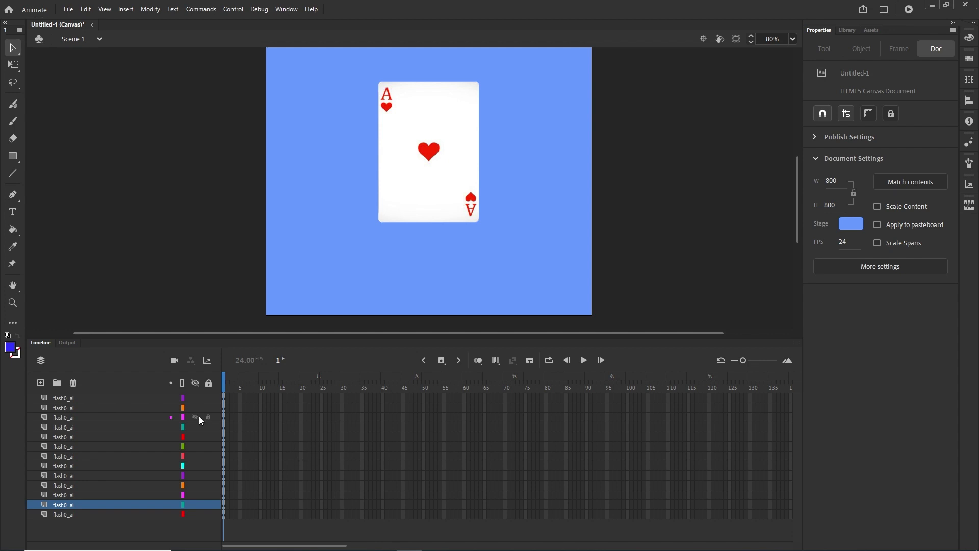
pyautogui.moveTo(193, 397); pyautogui.dragTo(198, 547)
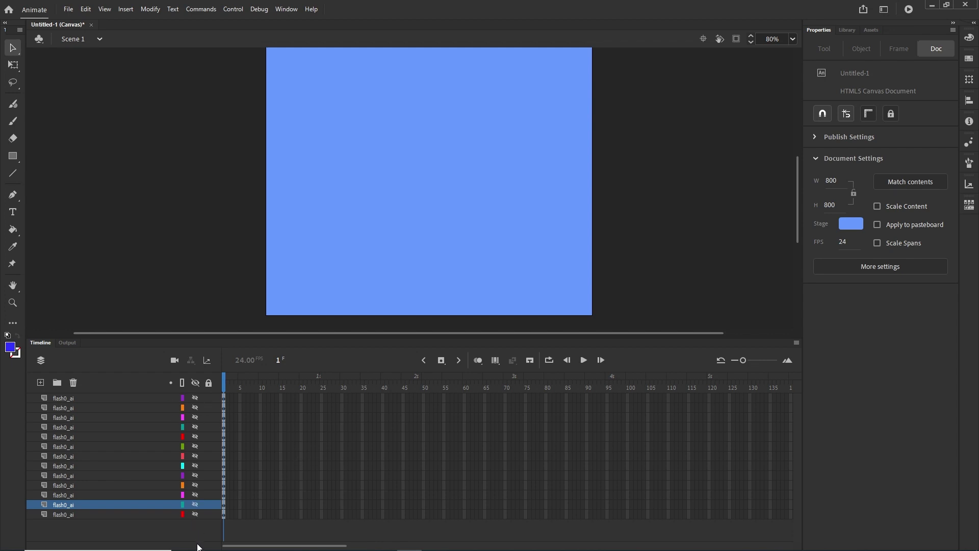
pyautogui.click(195, 514)
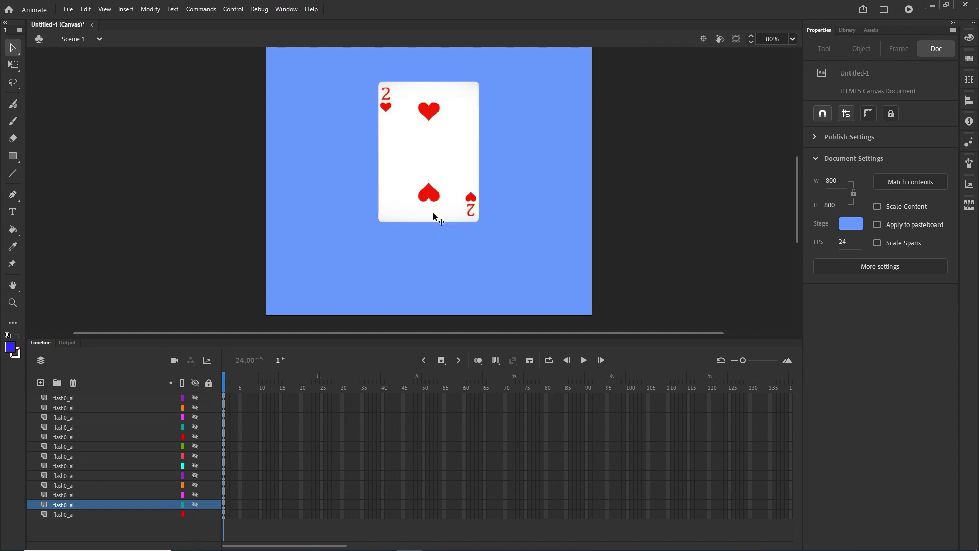
# Convert the 2 of hearts bitmap to a Movie Clip symbol with the default name.
pyautogui.click(426, 173)
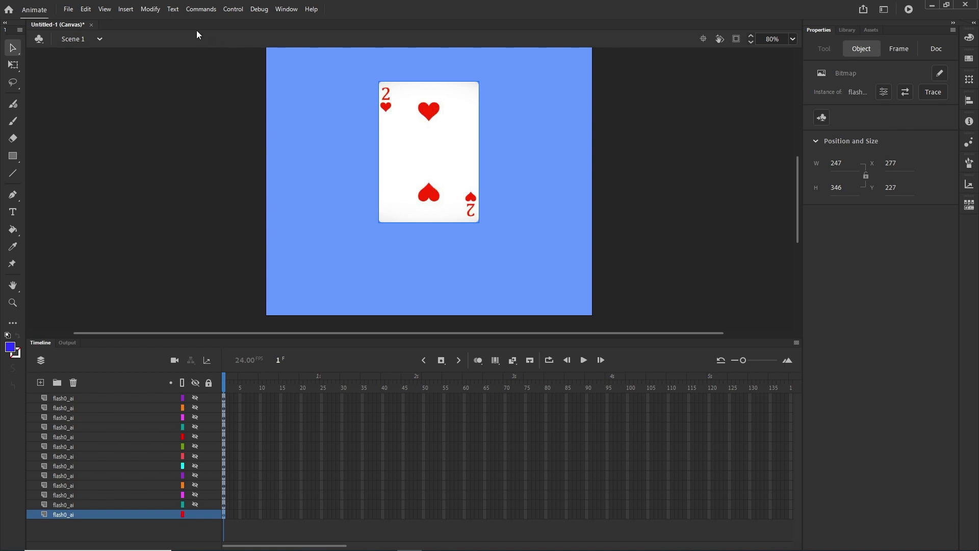
pyautogui.click(150, 9)
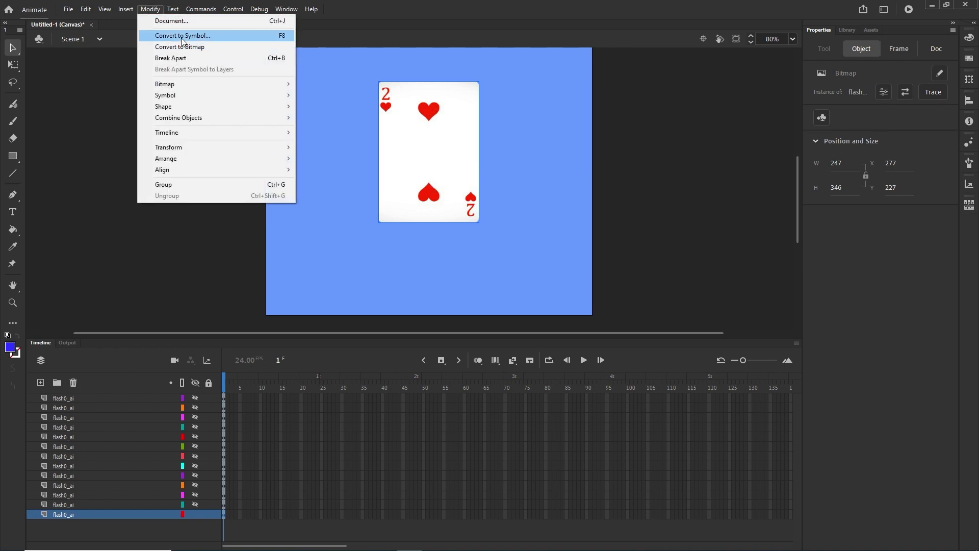
pyautogui.click(182, 37)
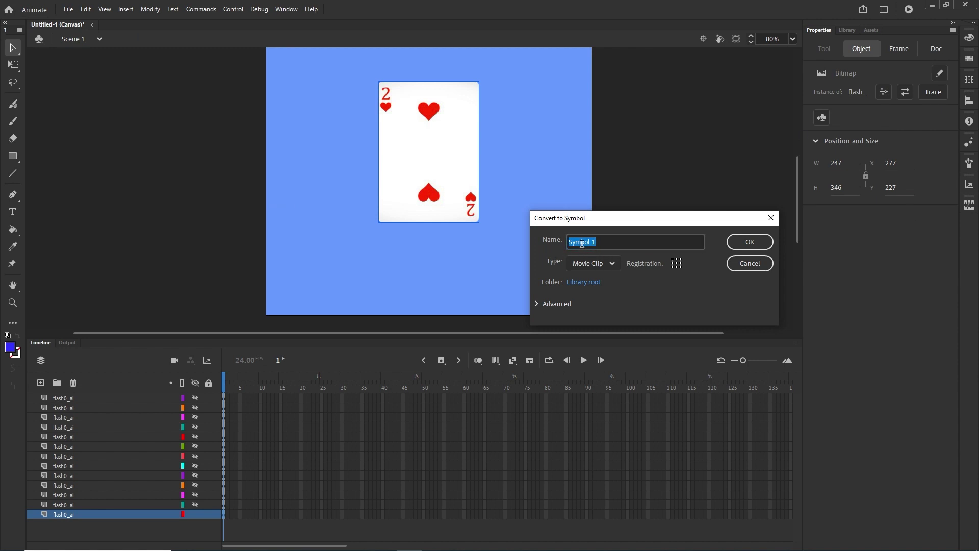
pyautogui.click(610, 268)
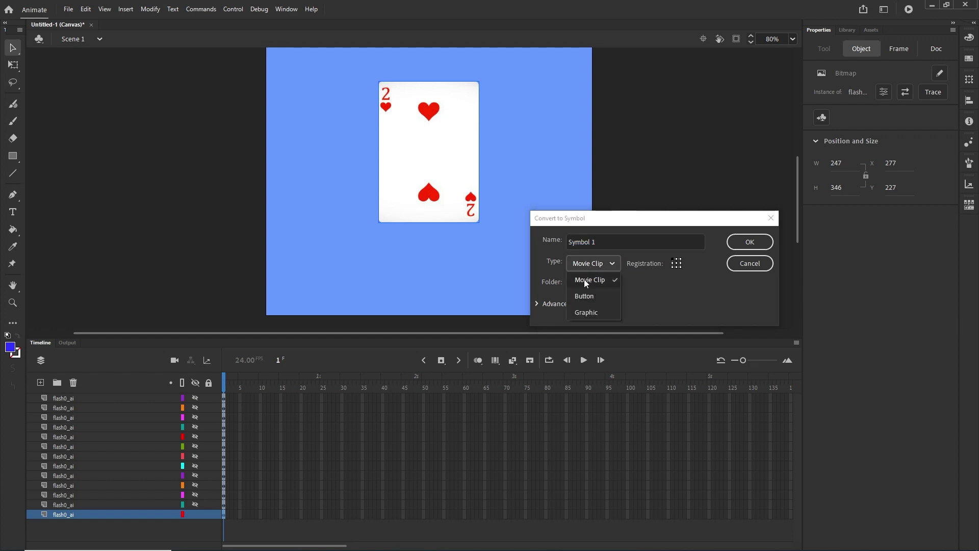
pyautogui.click(589, 279)
pyautogui.click(756, 243)
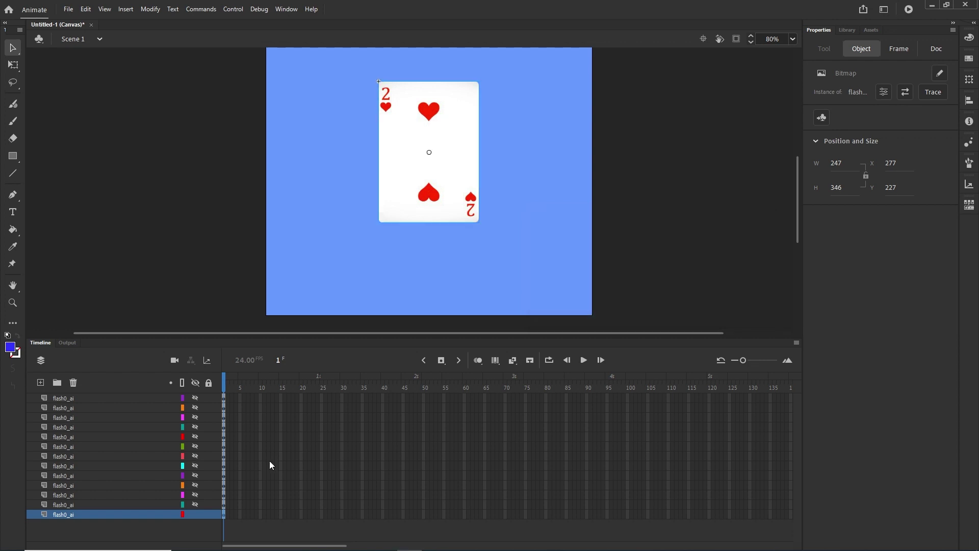
# Hide the 2 of hearts layer, show the 3 of hearts, and convert it to a Movie Clip symbol with the default name.
pyautogui.click(195, 513)
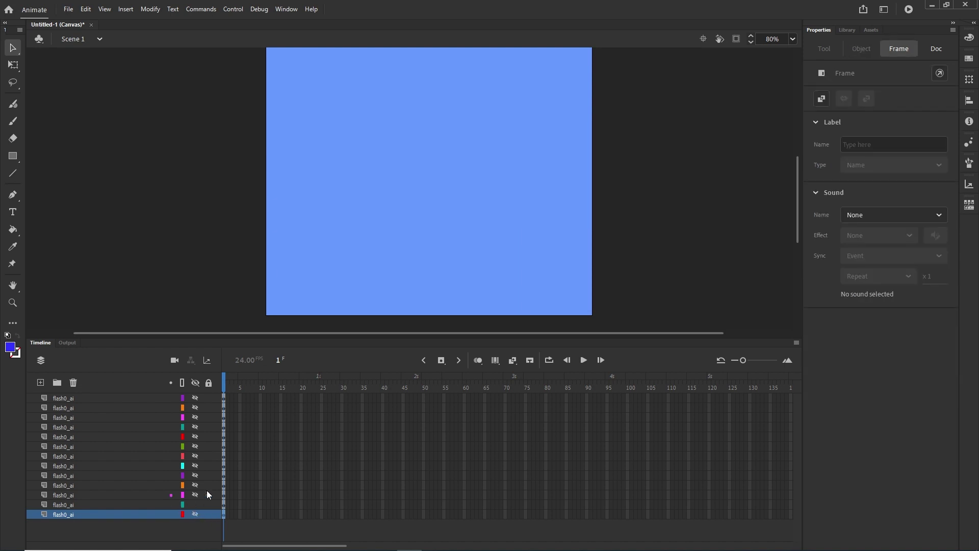
pyautogui.click(436, 186)
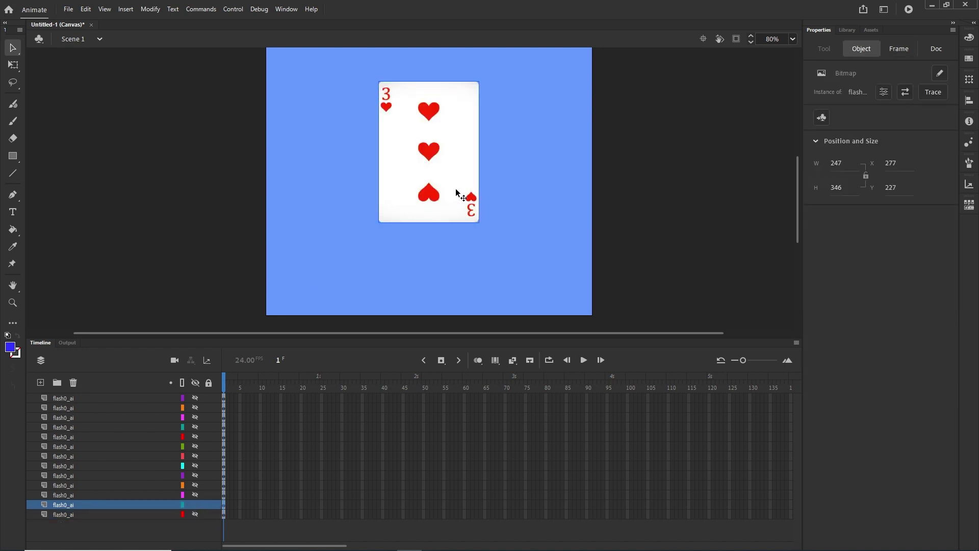
pyautogui.press('F8')
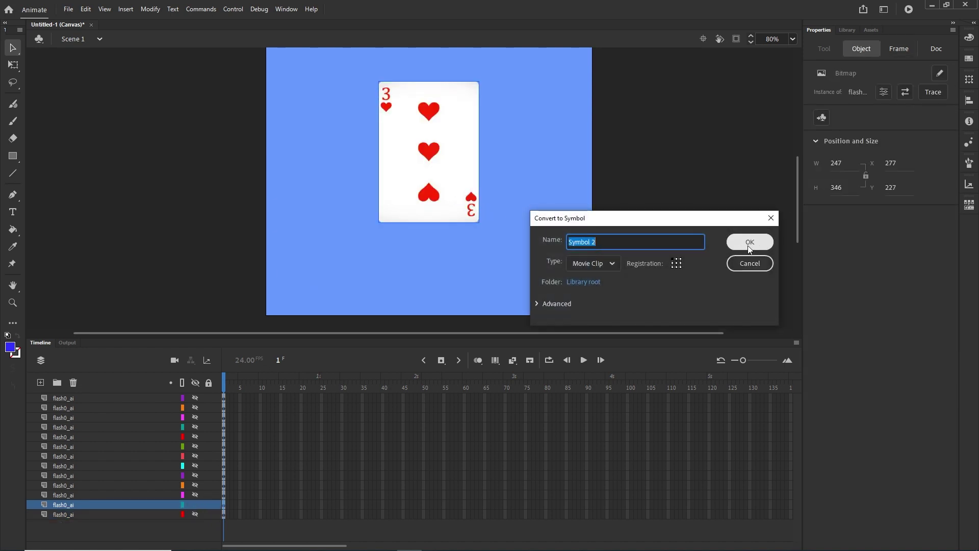
pyautogui.click(748, 244)
# Hide the 3 of hearts layer, show the 4 of hearts, and convert it to a Movie Clip symbol with the default name.
pyautogui.click(200, 503)
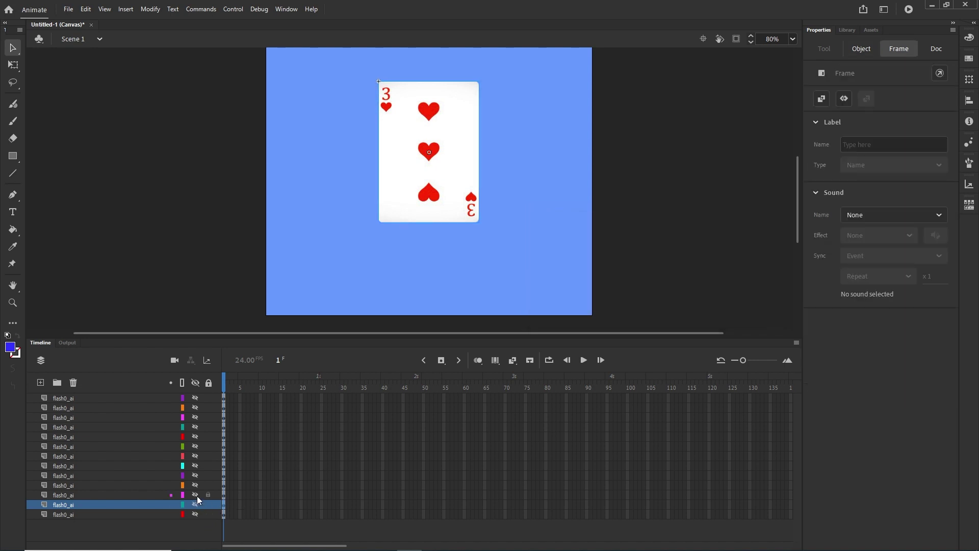
pyautogui.click(195, 502)
pyautogui.click(196, 493)
pyautogui.click(408, 183)
pyautogui.press('F8')
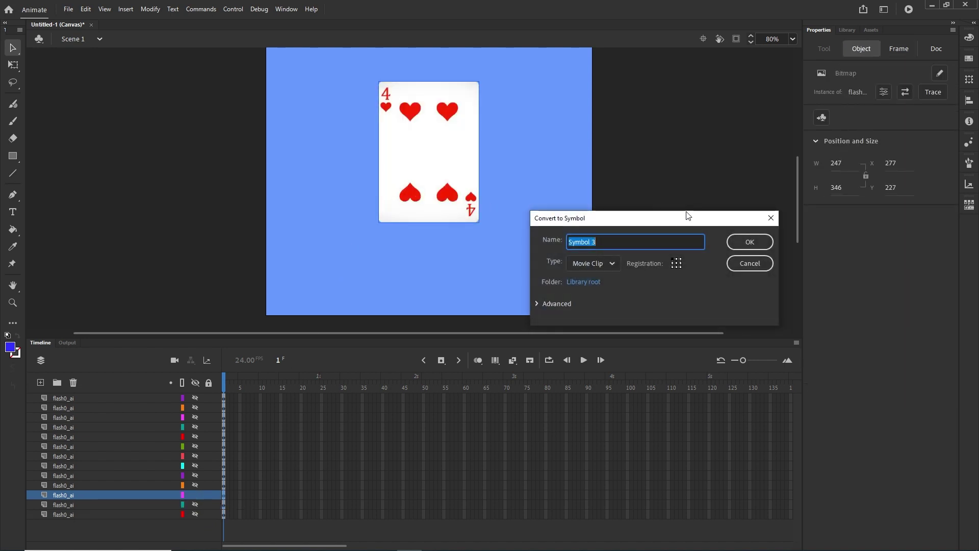
pyautogui.click(749, 242)
# Hide the 4 of hearts layer, show the 5 of hearts, and convert it to a Movie Clip symbol with the default name.
pyautogui.click(196, 495)
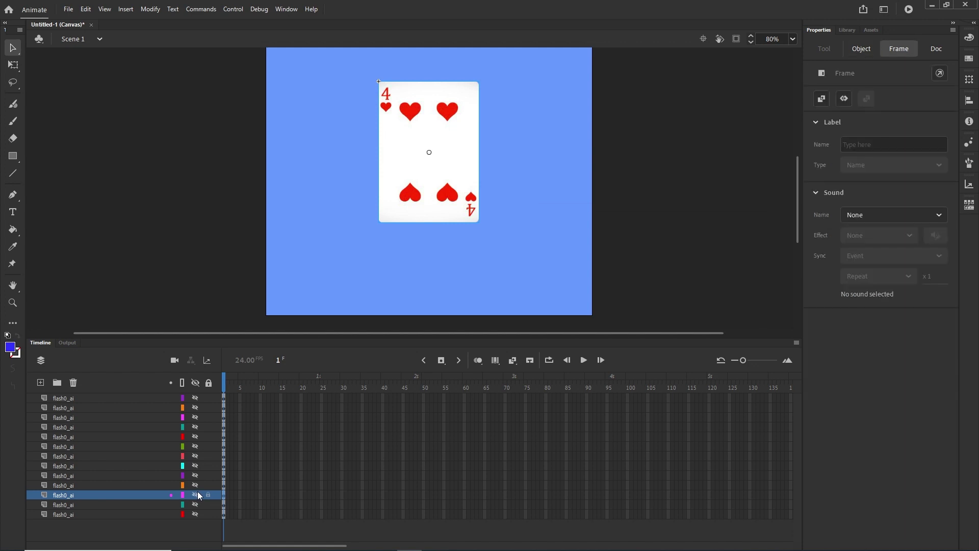
pyautogui.click(196, 485)
pyautogui.click(418, 156)
pyautogui.press('F8')
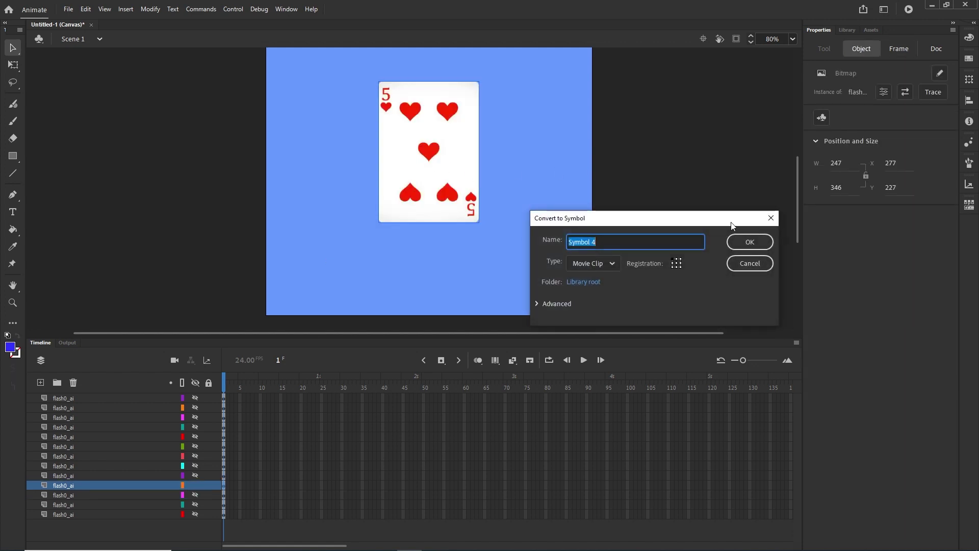
pyautogui.click(747, 243)
# Hide the 5 of hearts layer, show the 6 of hearts, and convert it to a Movie Clip symbol with the default name.
pyautogui.click(196, 485)
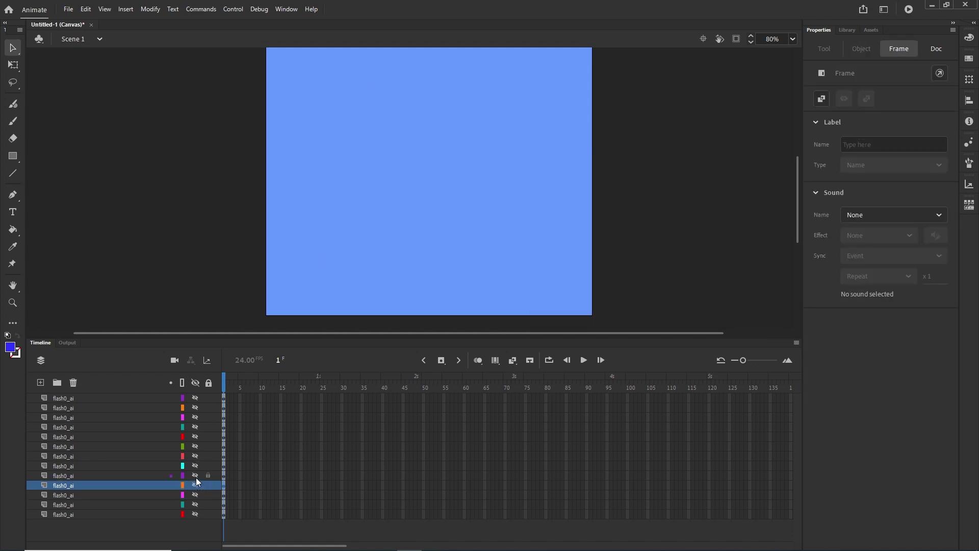
pyautogui.click(195, 475)
pyautogui.click(454, 200)
pyautogui.press('F8')
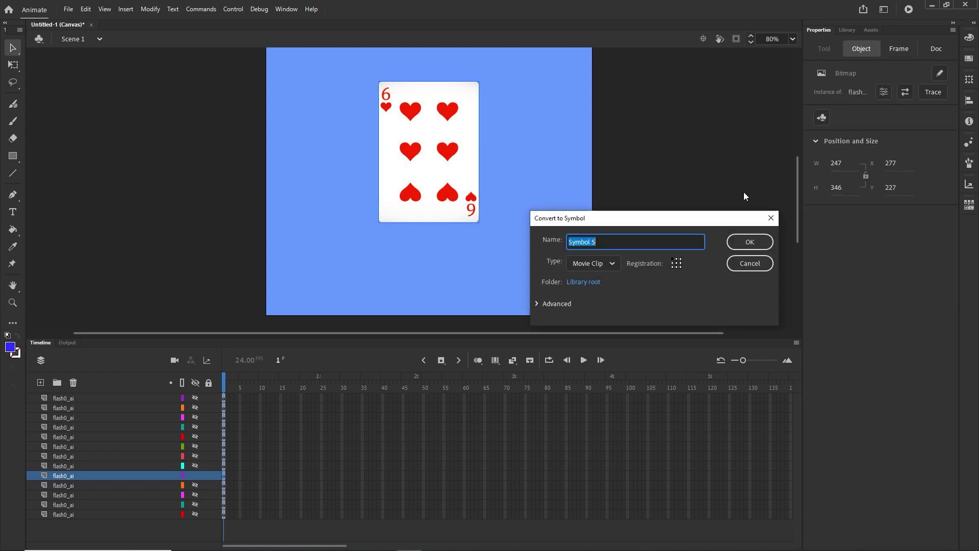
pyautogui.click(748, 243)
# Hide the 6 of hearts and convert the remaining cards, up to the ace, to Movie Clip symbols with default names.
pyautogui.click(196, 474)
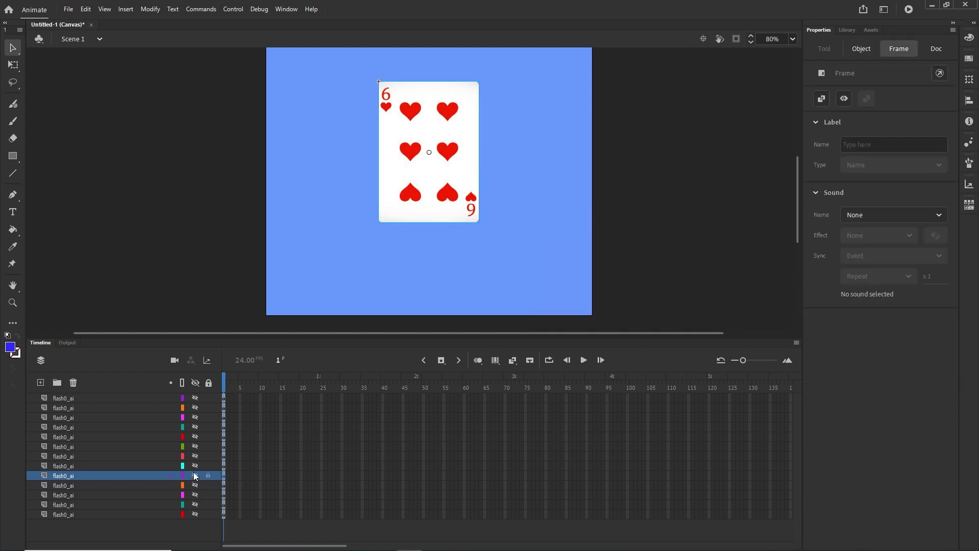
pyautogui.click(195, 465)
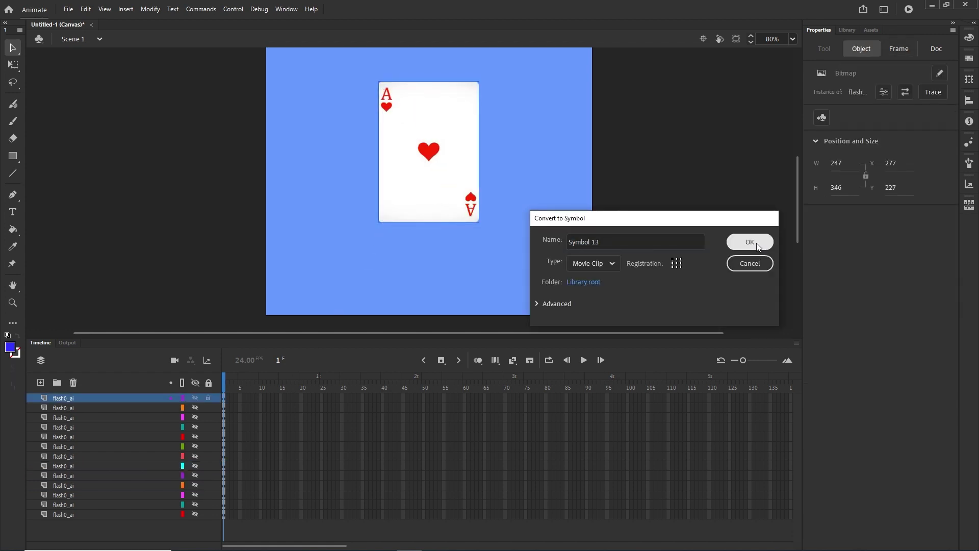
pyautogui.click(745, 244)
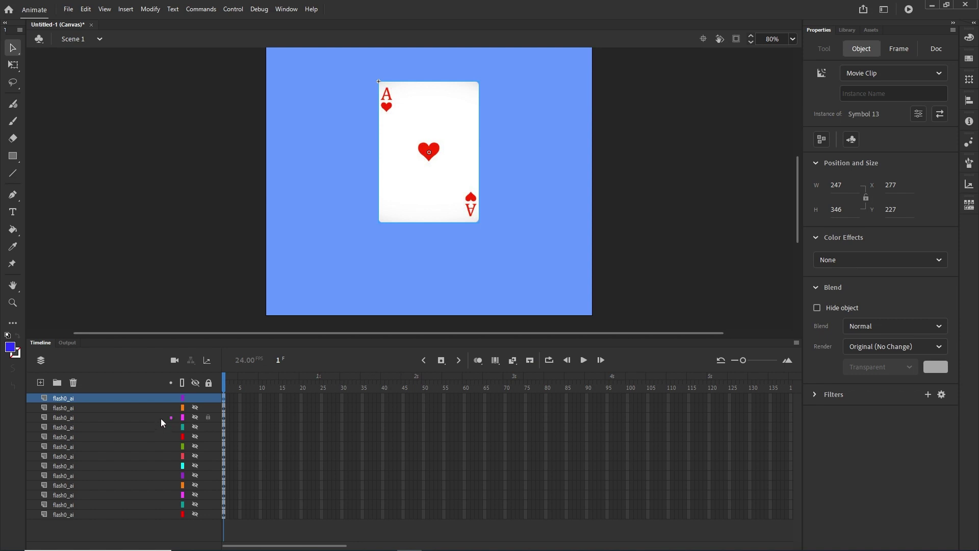
# Hide the ace layer, show the 2 of hearts, and give that movie clip the instance name red2.
pyautogui.click(195, 398)
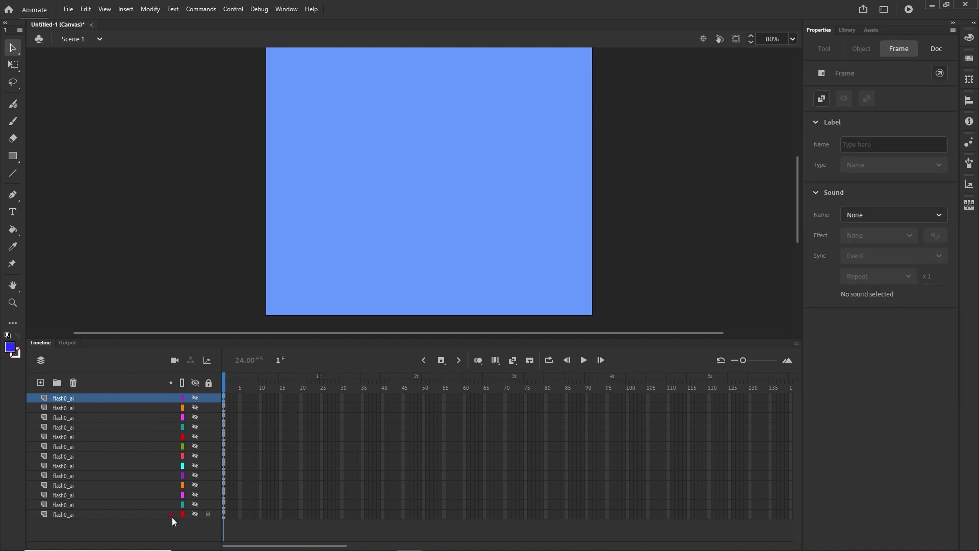
pyautogui.click(194, 514)
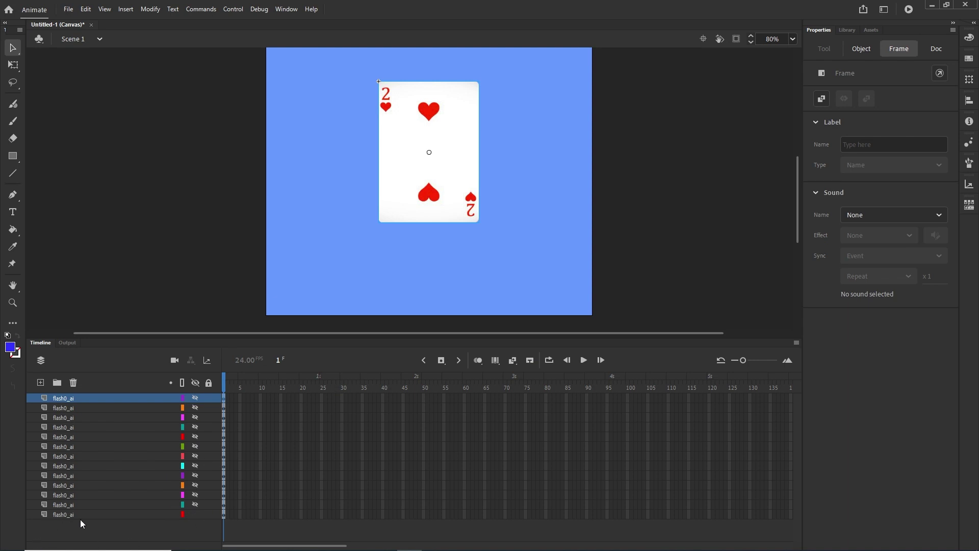
pyautogui.click(429, 133)
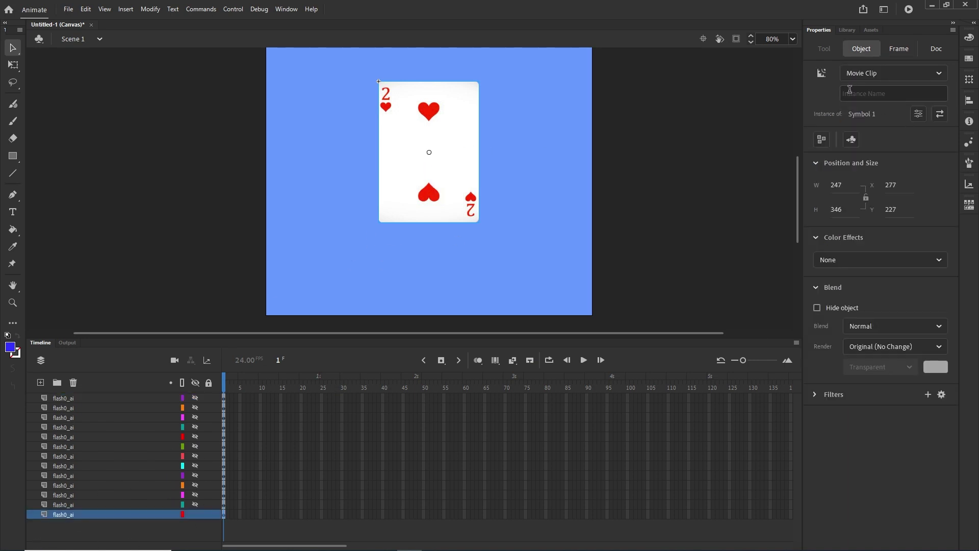
pyautogui.click(876, 93)
pyautogui.write('red')
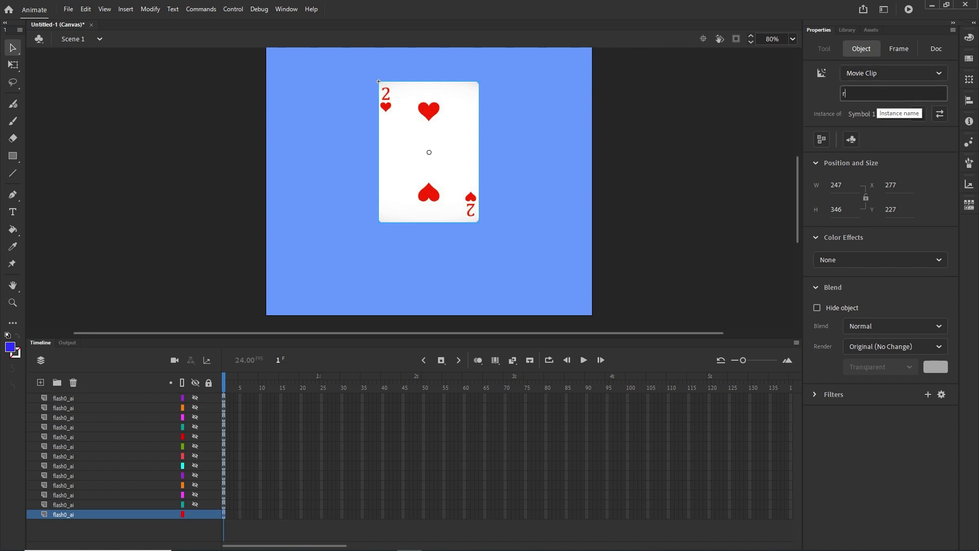
pyautogui.press('Return')
pyautogui.click(865, 93)
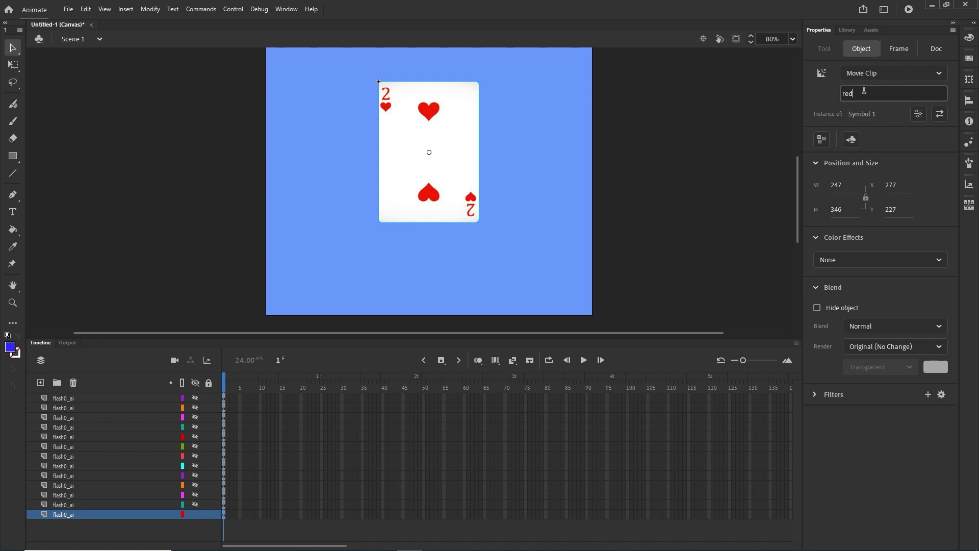
pyautogui.write('2')
# Hide the 2 of hearts layer, show the 3 of hearts, and set its instance name to red3.
pyautogui.click(195, 514)
pyautogui.click(196, 504)
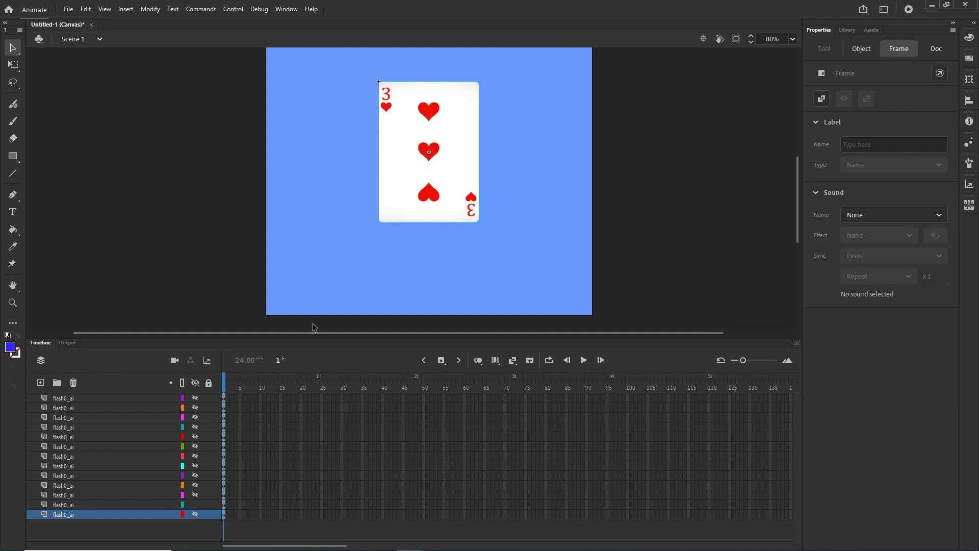
pyautogui.click(450, 155)
pyautogui.click(859, 95)
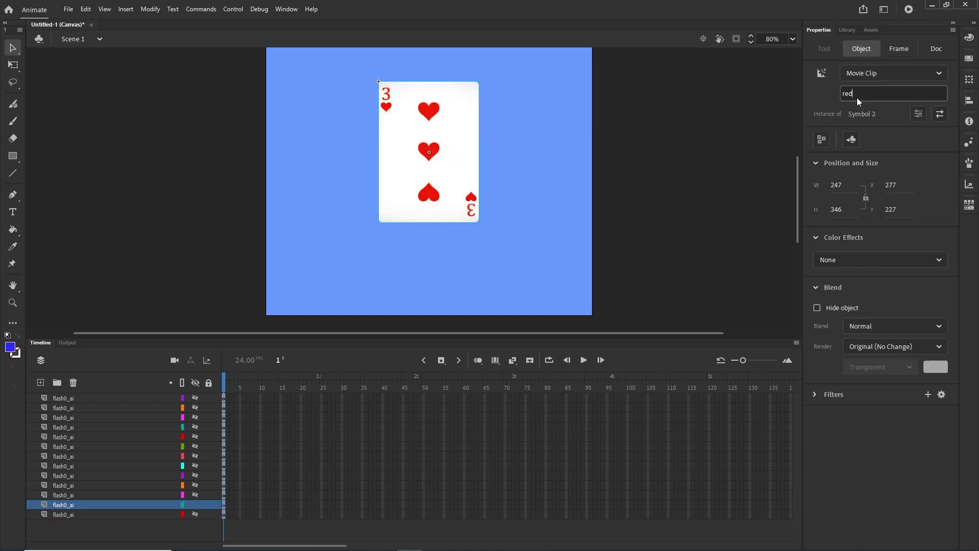
pyautogui.write('red3')
# Hide the 3 of hearts layer, show the 4 of hearts, and set its instance name to red4.
pyautogui.click(195, 504)
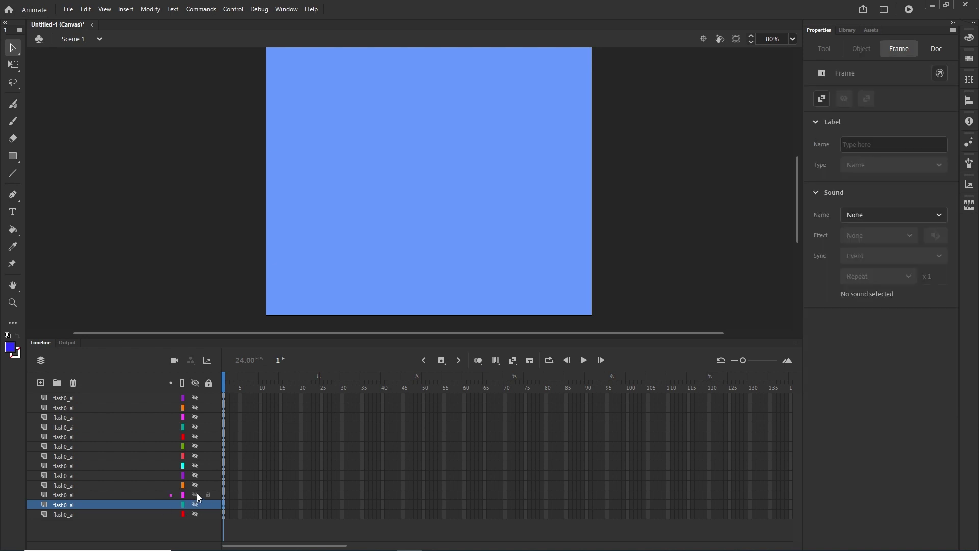
pyautogui.click(195, 494)
pyautogui.click(423, 169)
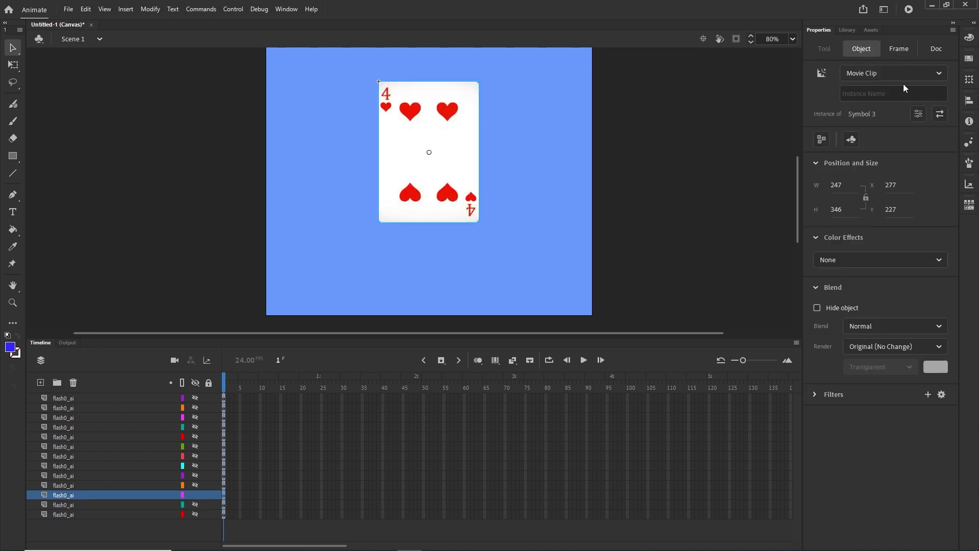
pyautogui.click(863, 99)
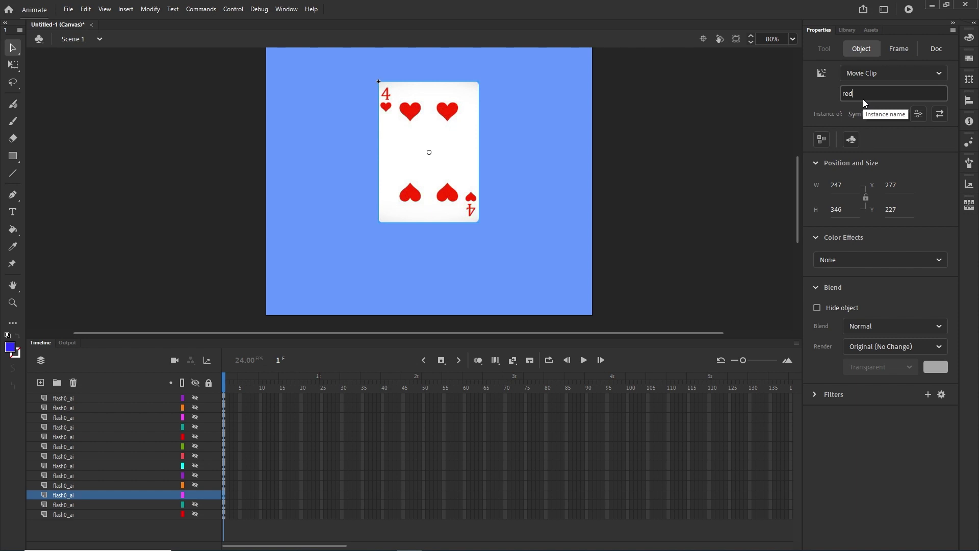
pyautogui.write('4')
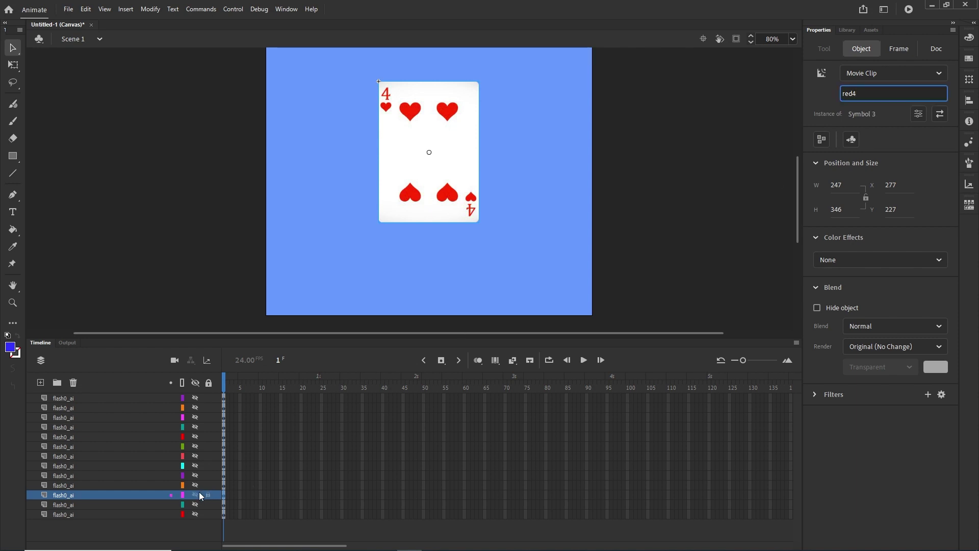
# Hide the 4 of hearts layer, show the 10 of hearts, and set its instance name to red10.
pyautogui.click(195, 495)
pyautogui.click(195, 436)
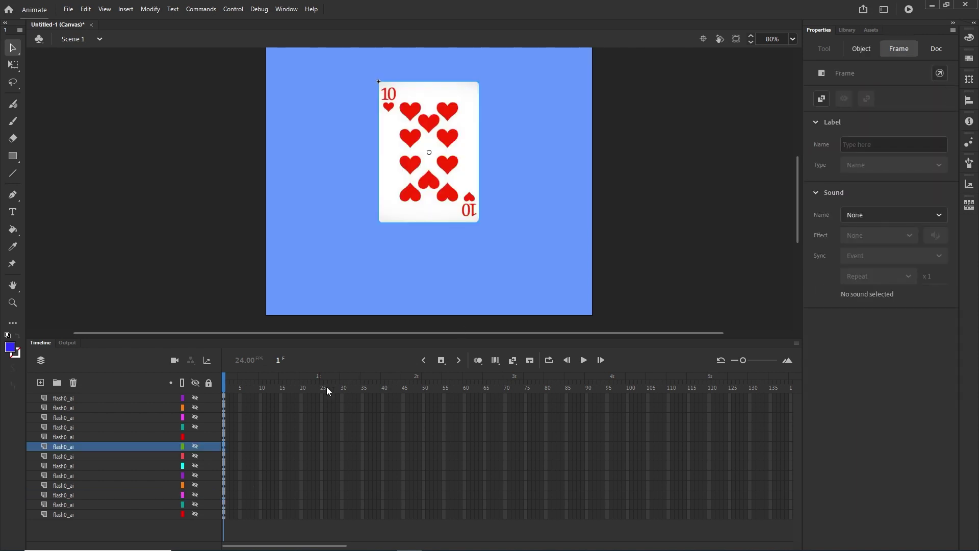
pyautogui.click(451, 206)
pyautogui.click(884, 94)
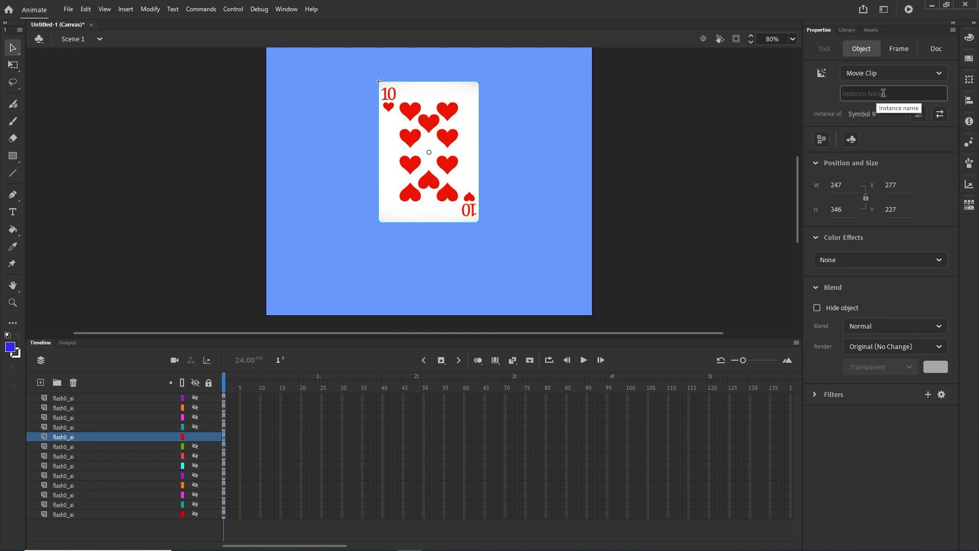
pyautogui.write('red10')
pyautogui.press('Return')
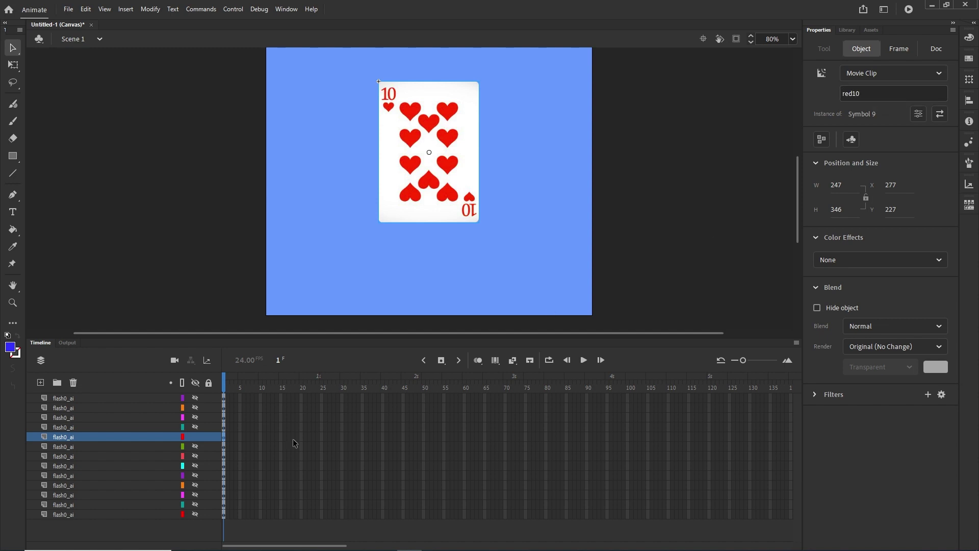
# Hide the 10 of hearts layer, show the jack of hearts, and enter an instance name beginning with red.
pyautogui.click(195, 436)
pyautogui.click(196, 427)
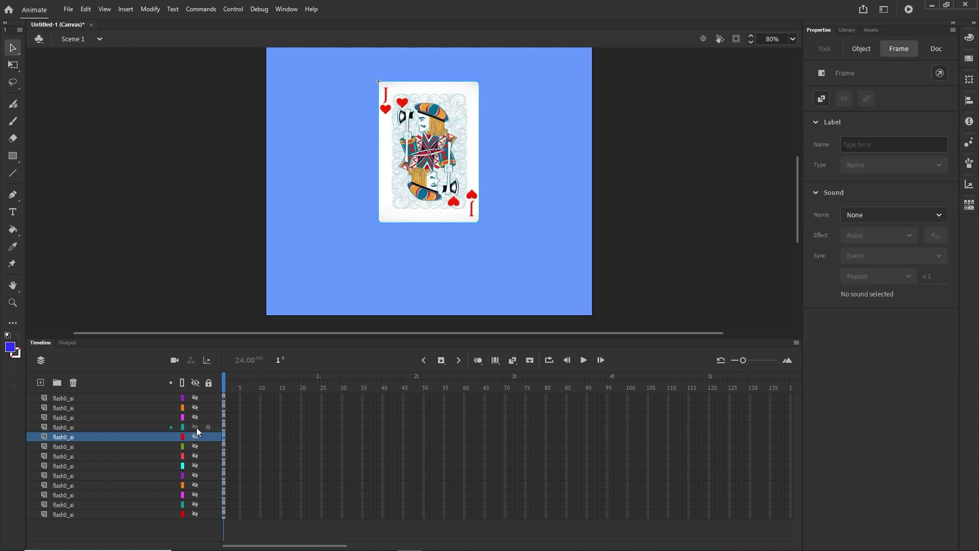
pyautogui.click(425, 160)
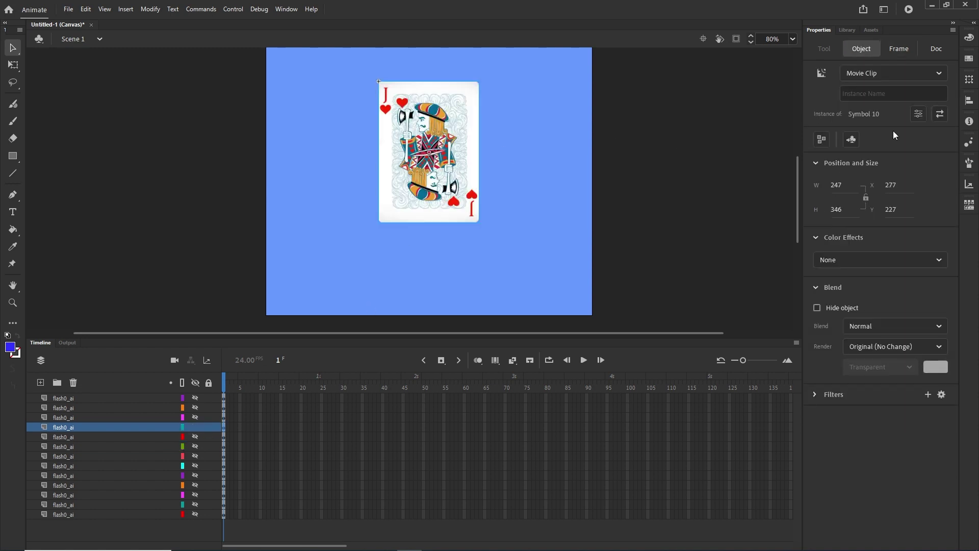
pyautogui.click(873, 96)
pyautogui.write('red')
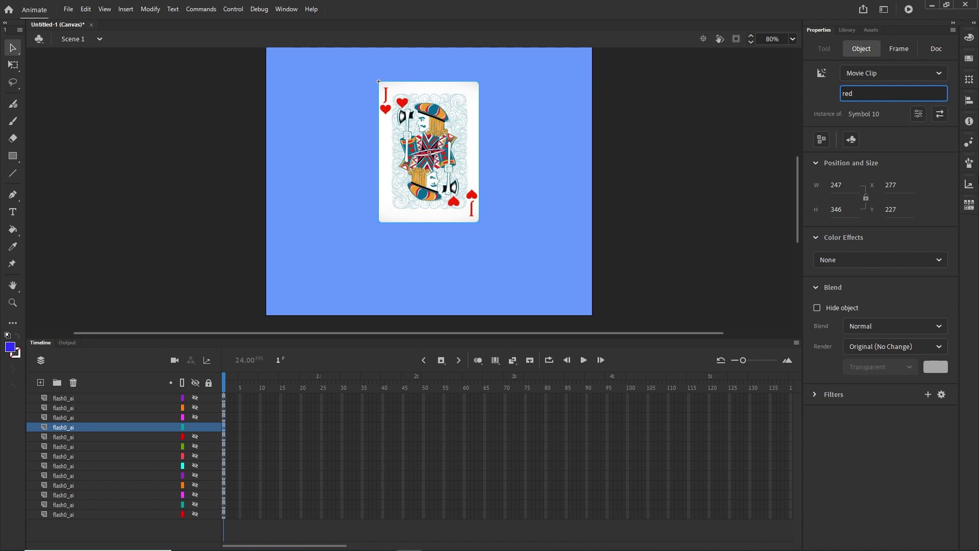
# Hide the jack of hearts layer, show the queen of hearts, and set its instance name to redQ.
pyautogui.click(195, 428)
pyautogui.click(195, 417)
pyautogui.click(429, 153)
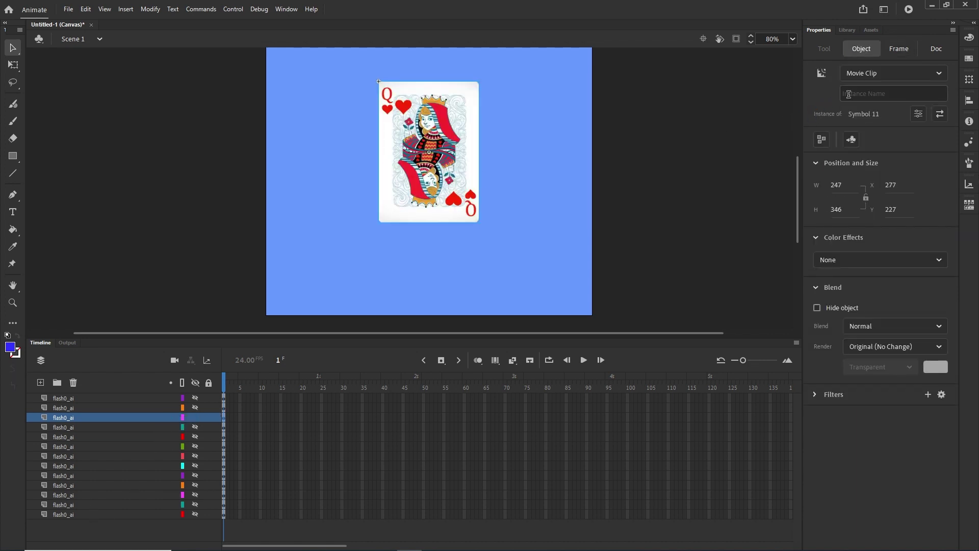
pyautogui.click(860, 93)
pyautogui.write('redQ')
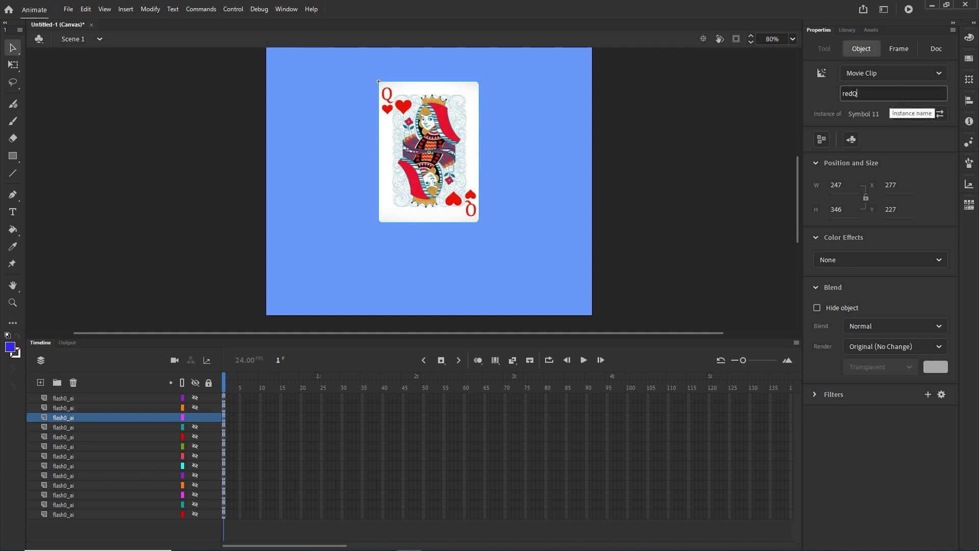
# Show the king of hearts layer, select only the king's movie clip, and set its instance name to redK.
pyautogui.click(195, 407)
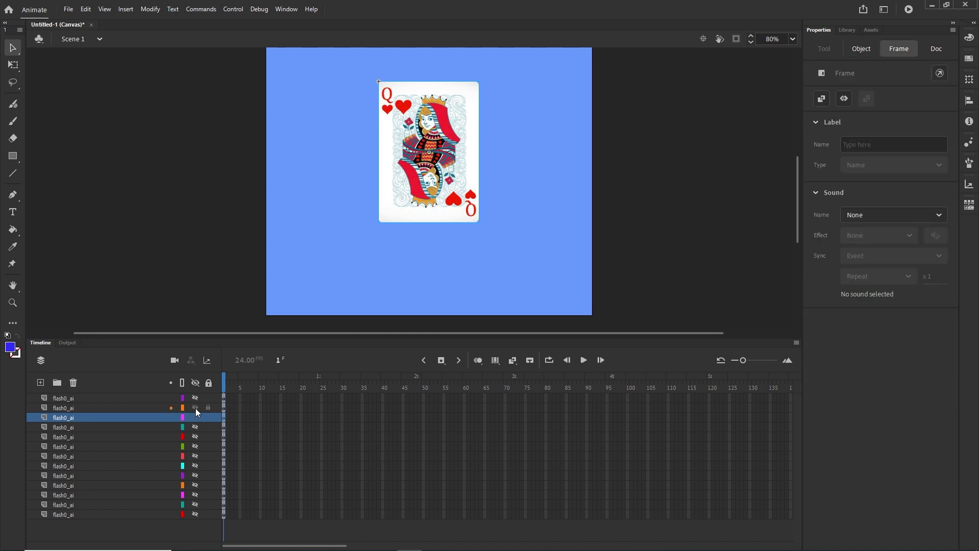
pyautogui.click(422, 203)
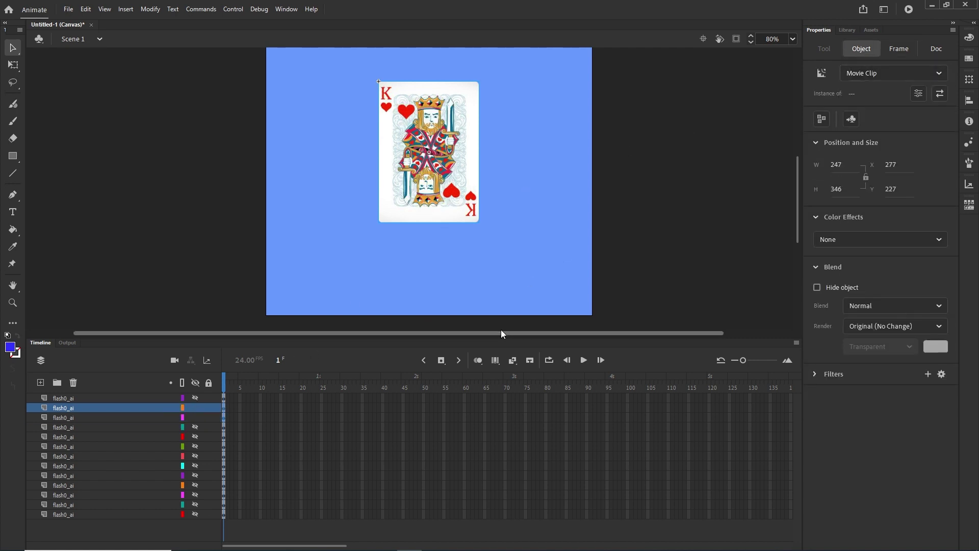
pyautogui.click(444, 260)
pyautogui.click(427, 220)
pyautogui.click(893, 93)
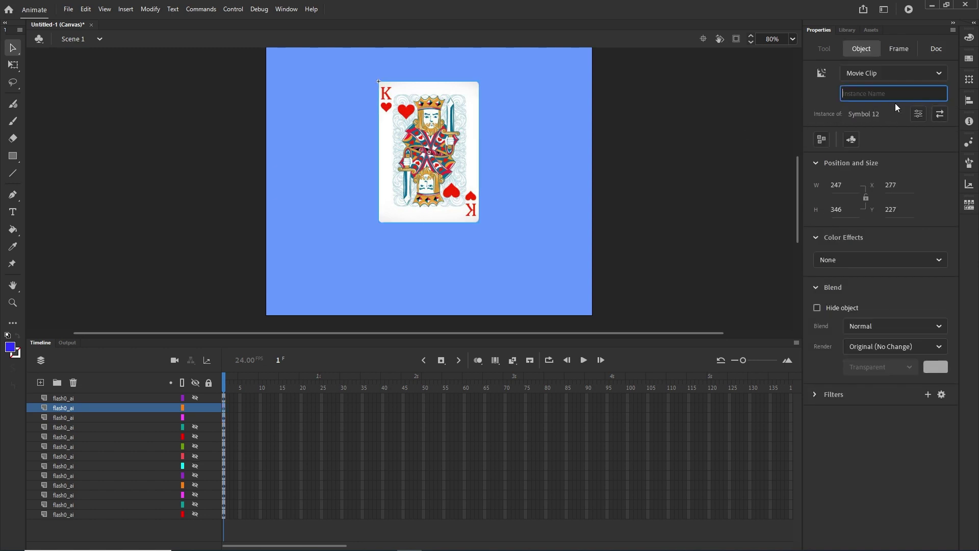
pyautogui.write('redK')
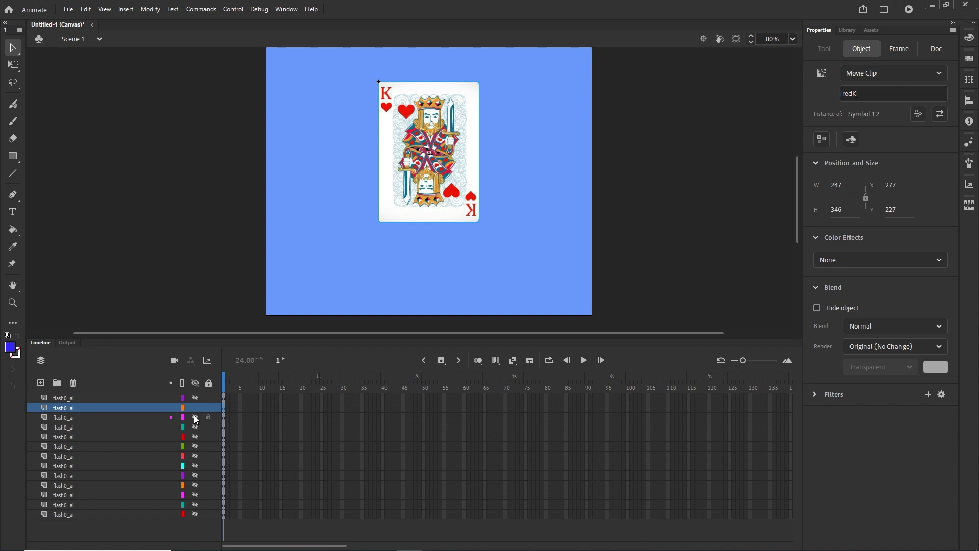
# Hide the king of hearts layer, show the ace of hearts, set its instance name to redA, and deselect it.
pyautogui.click(195, 407)
pyautogui.click(196, 398)
pyautogui.click(448, 186)
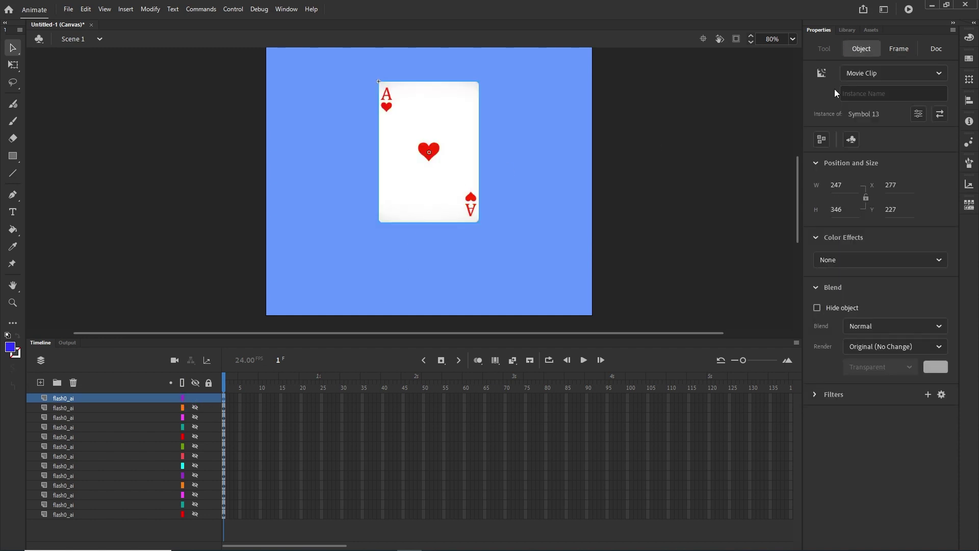
pyautogui.click(888, 91)
pyautogui.write('redA')
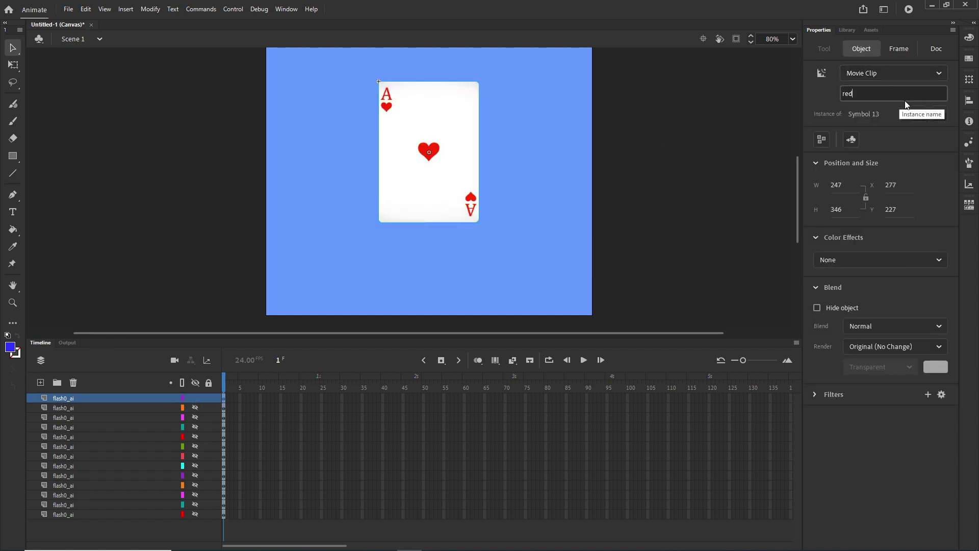
pyautogui.click(668, 258)
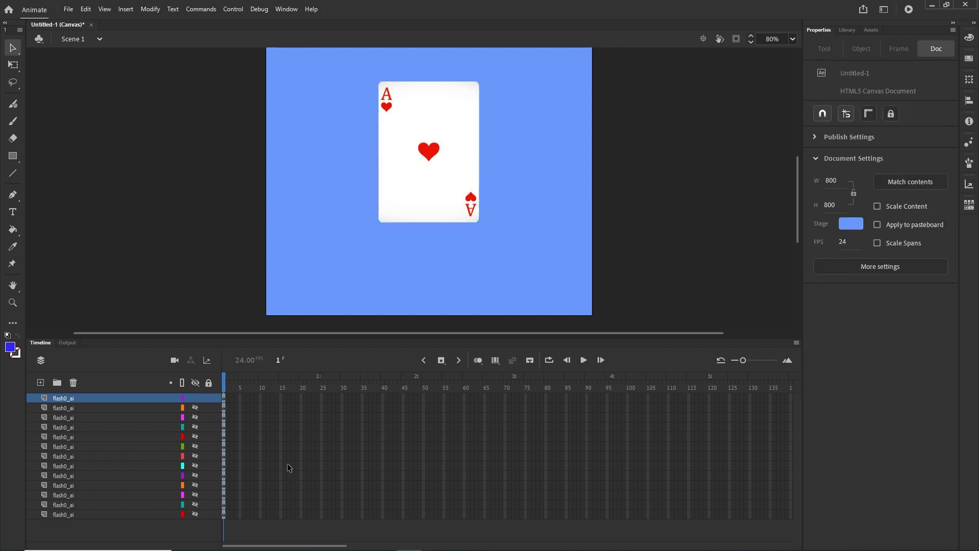